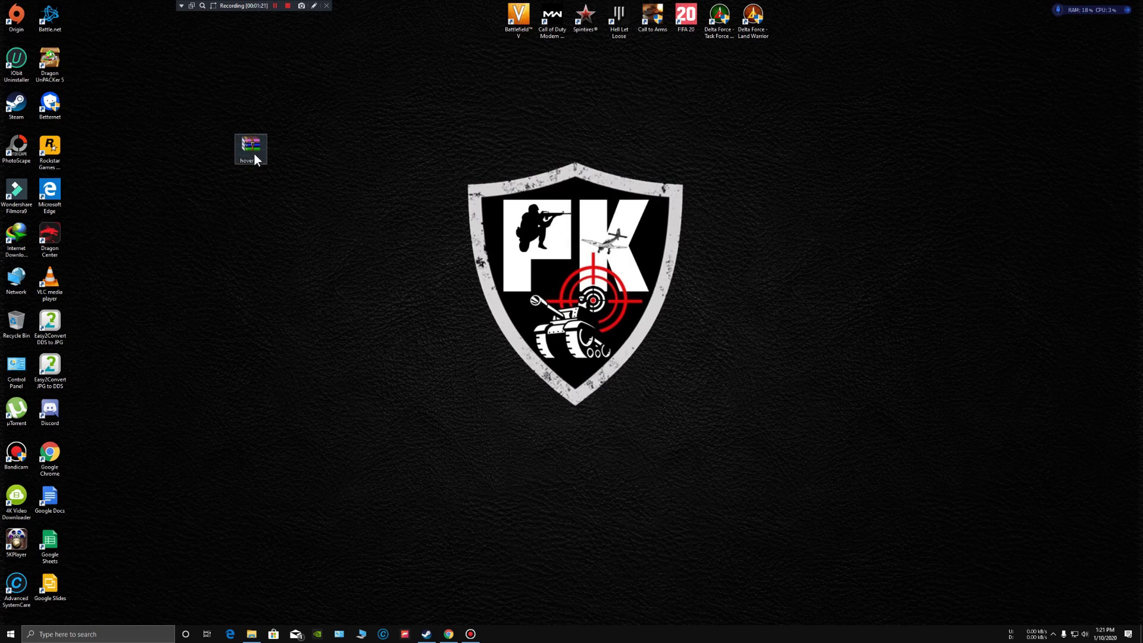
drag(202, 125, 308, 198)
click(320, 152)
mouse_move(259, 159)
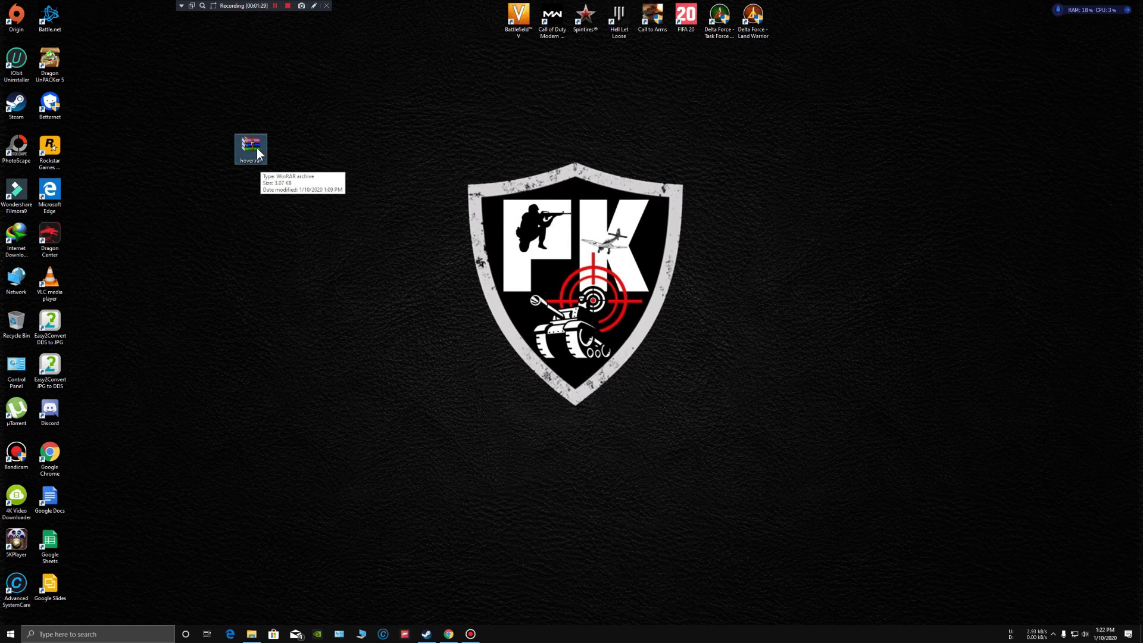
right_click(244, 148)
click(318, 121)
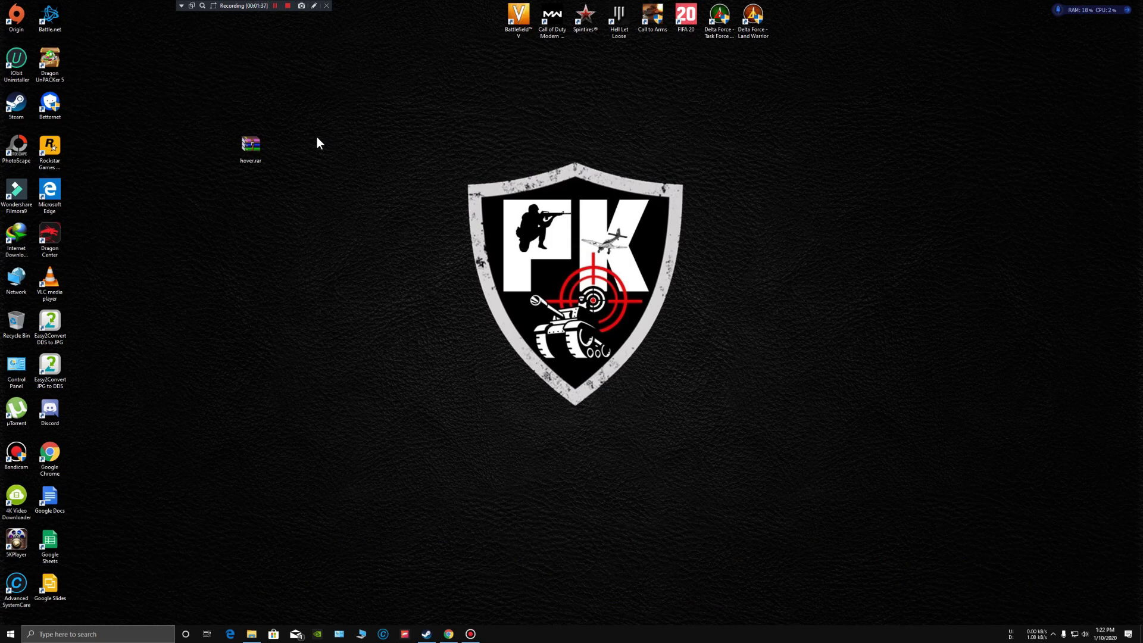
Extract hover.rar directly onto the desktop and place the extracted hover.mi file near the archive.
right_click(256, 145)
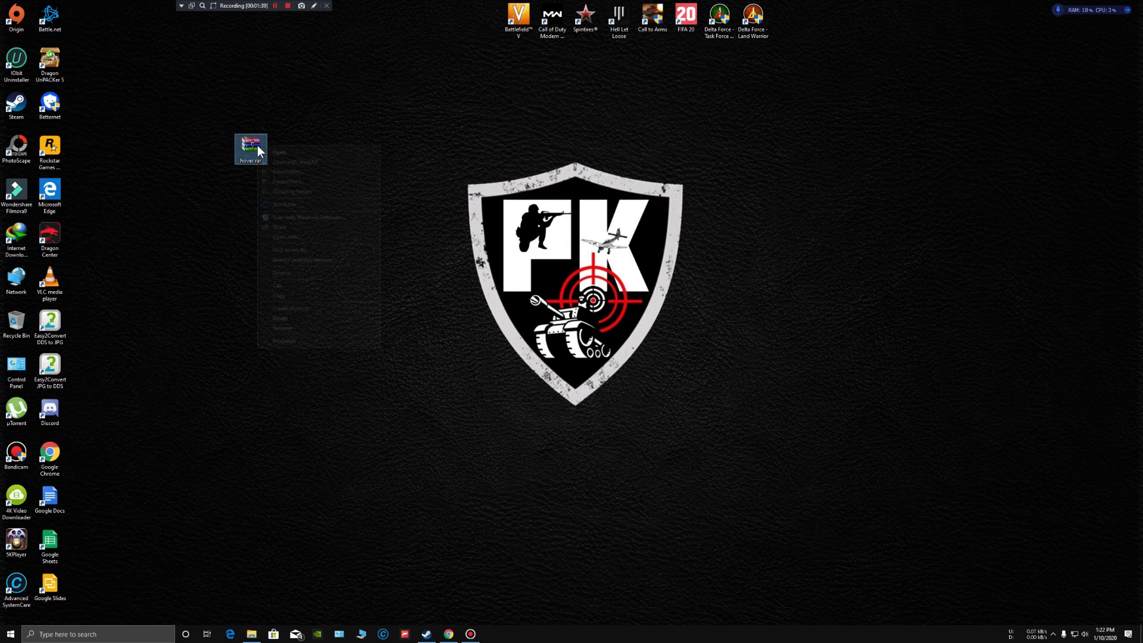
click(279, 187)
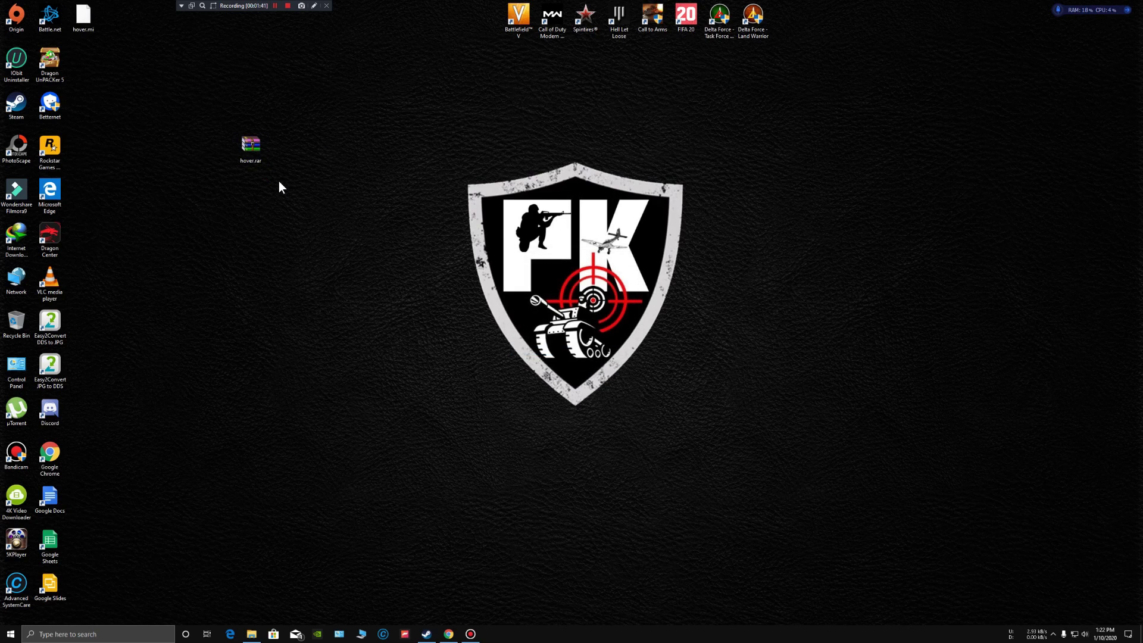
drag(98, 20, 320, 213)
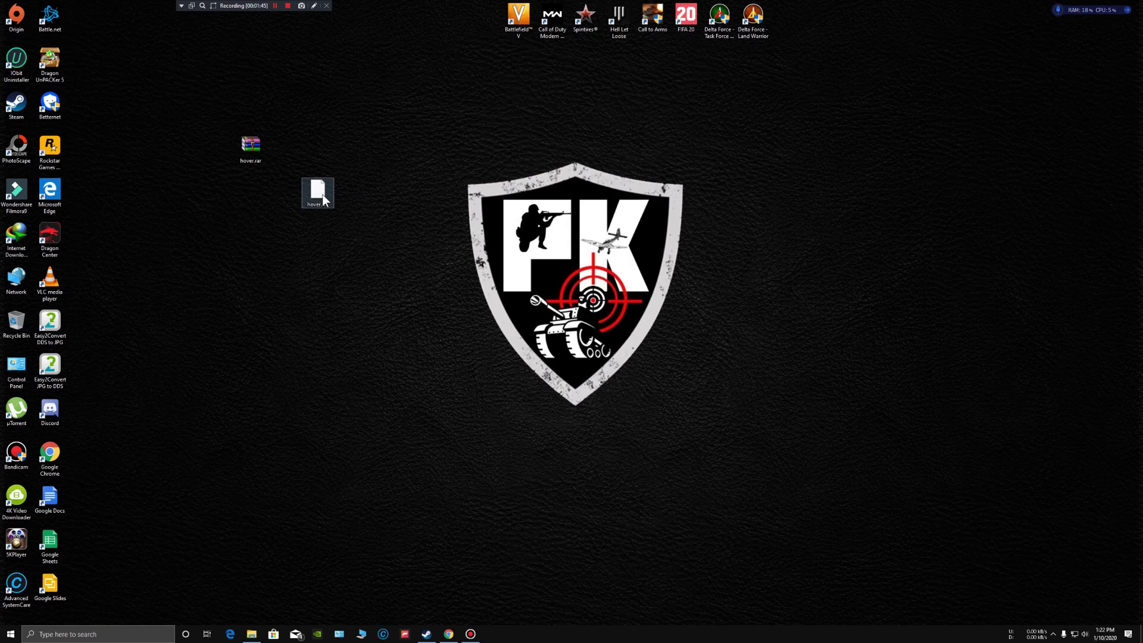
Copy the hover.mi file and open the resource\map folder of the Men of War Assault Squad 2 directory.
mouse_move(324, 189)
right_click(329, 192)
click(357, 332)
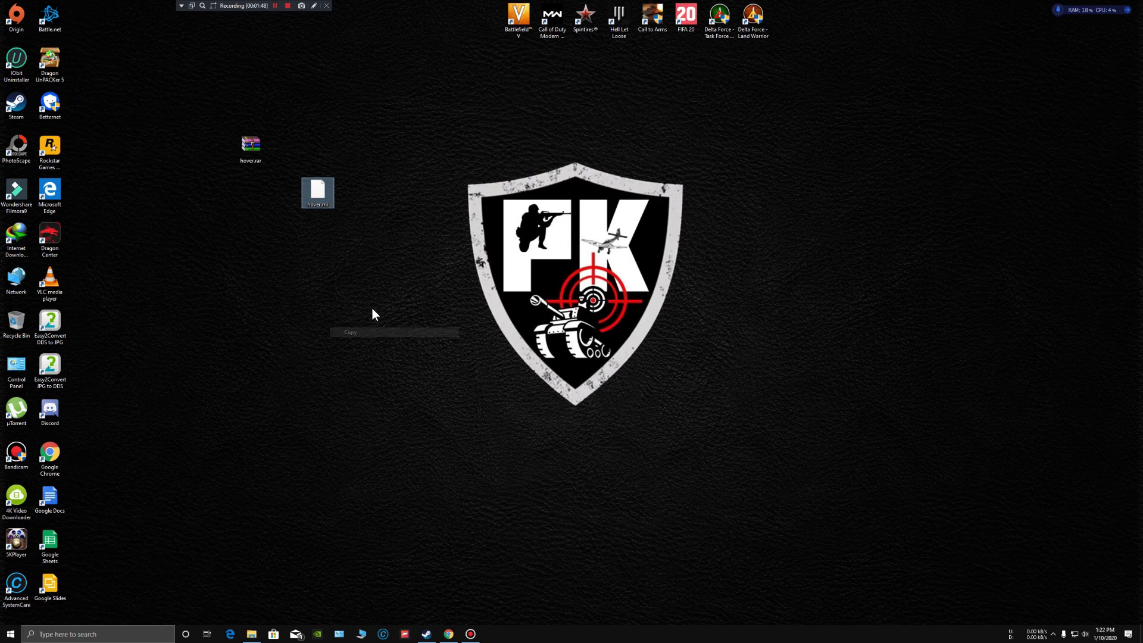
click(251, 633)
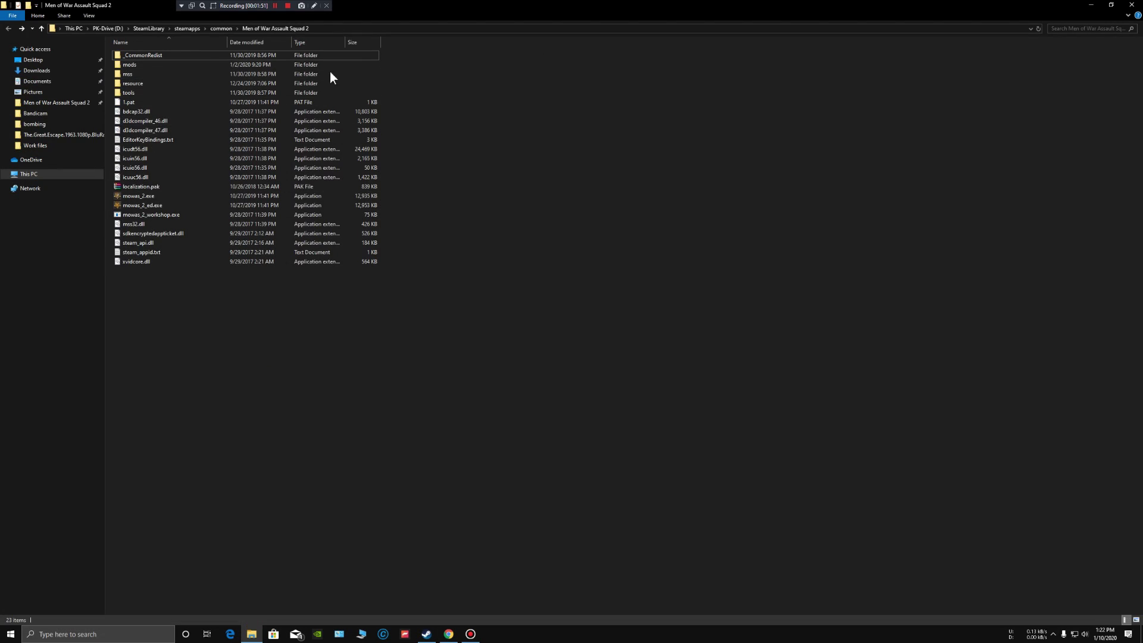
double_click(142, 83)
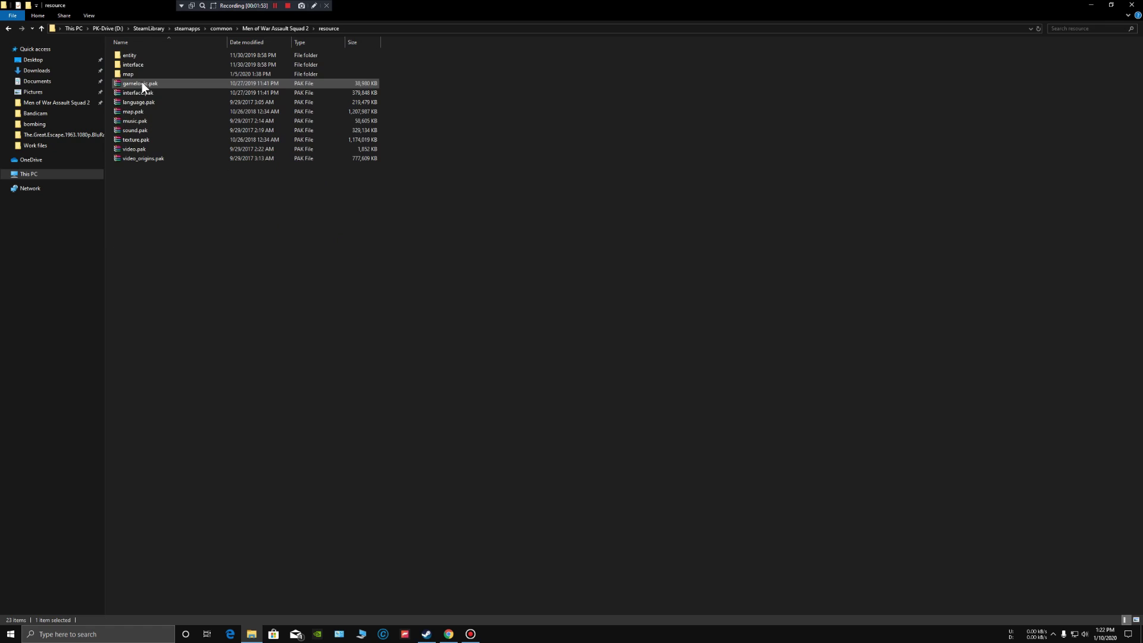
double_click(139, 73)
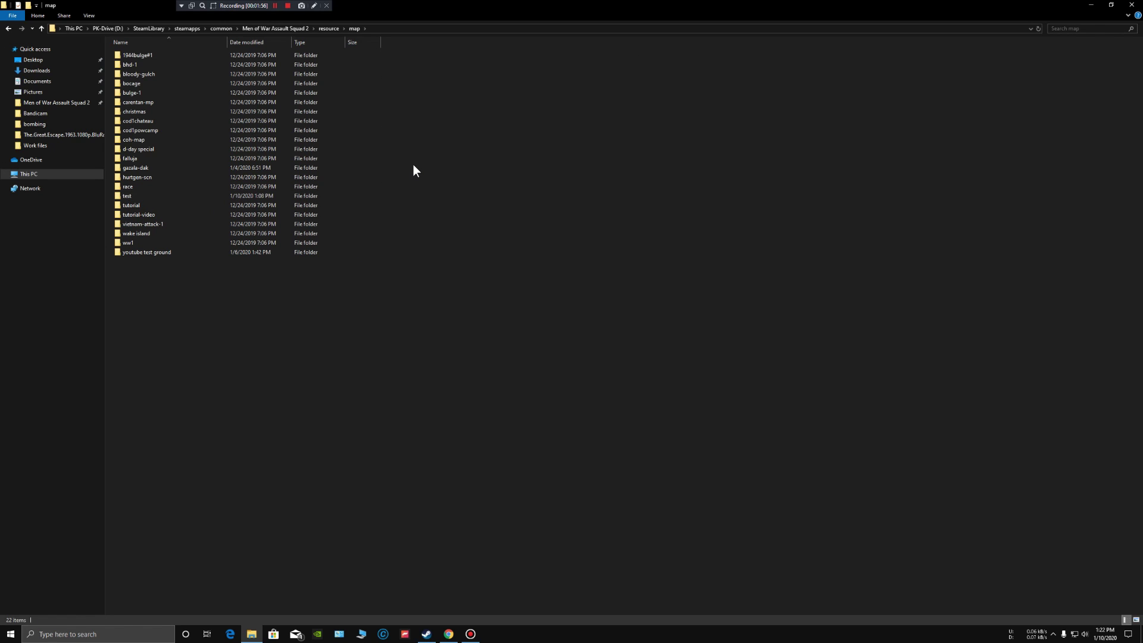
Go back to the game folder, check its mods folder and return to resource\map.
key(BackSpace)
key(BackSpace)
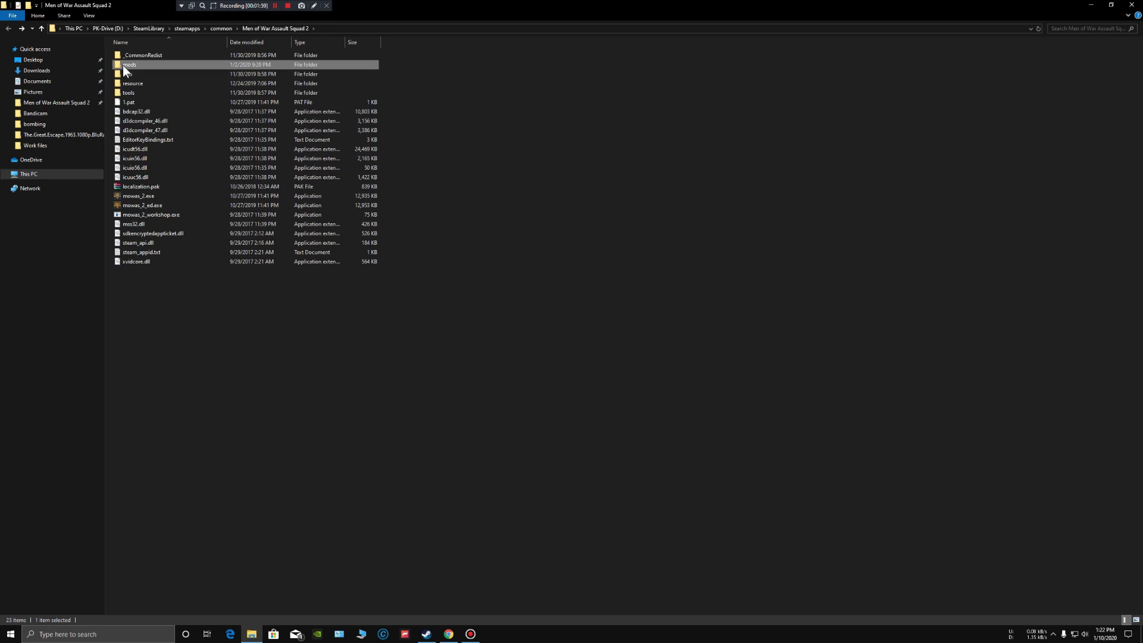
double_click(126, 64)
key(BackSpace)
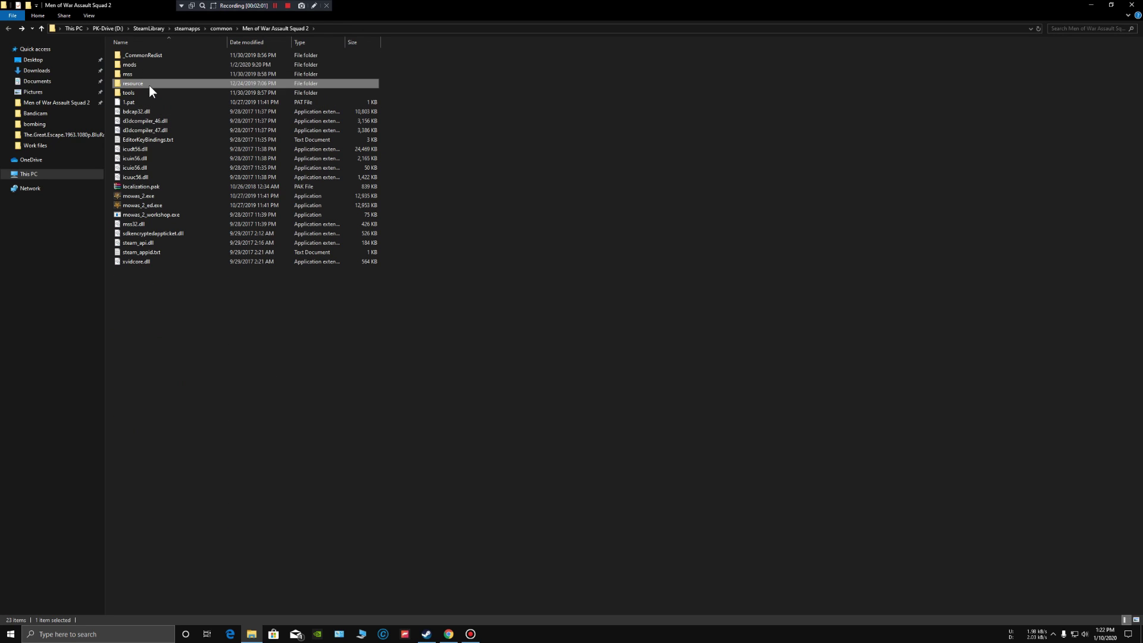
double_click(149, 84)
double_click(138, 74)
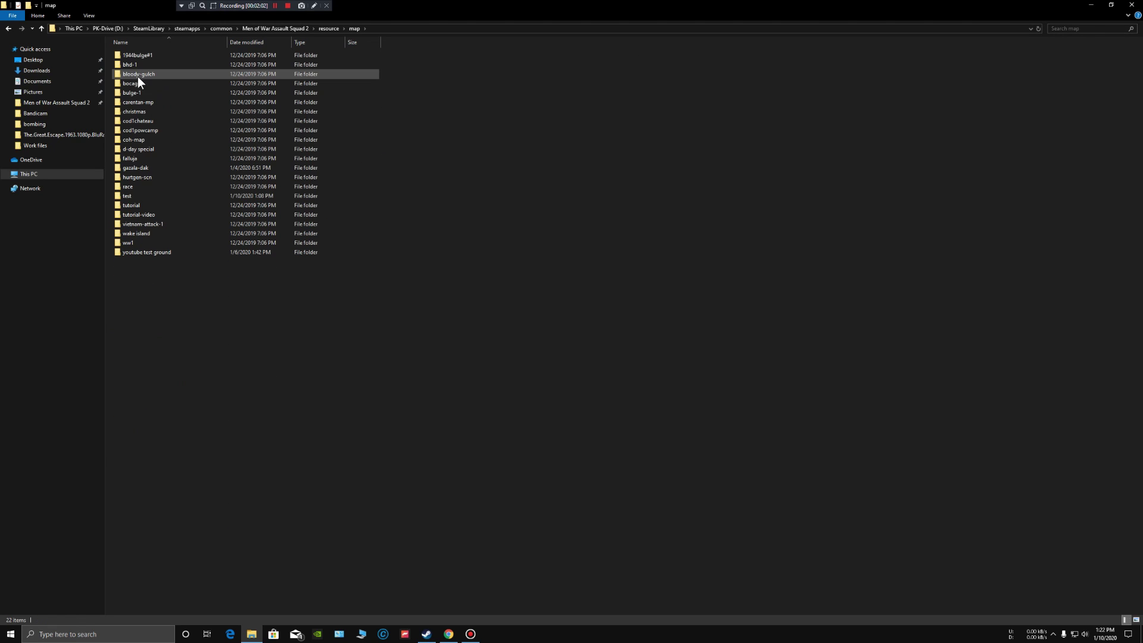
Paste the copied hover.mi file into the test map folder.
double_click(149, 195)
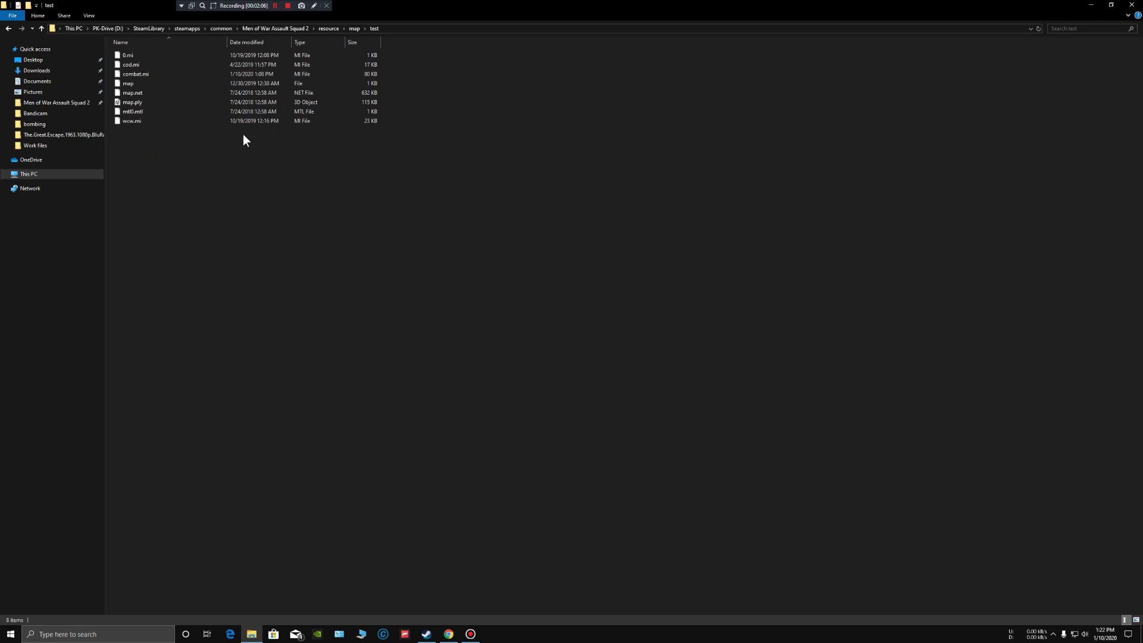
right_click(148, 179)
click(181, 234)
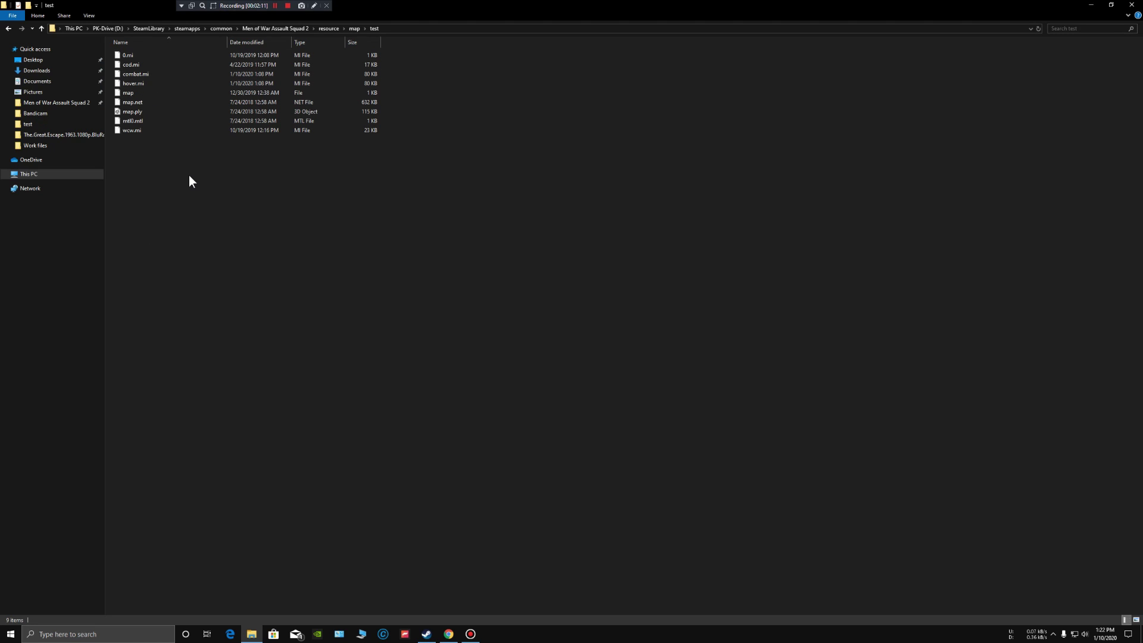
click(152, 83)
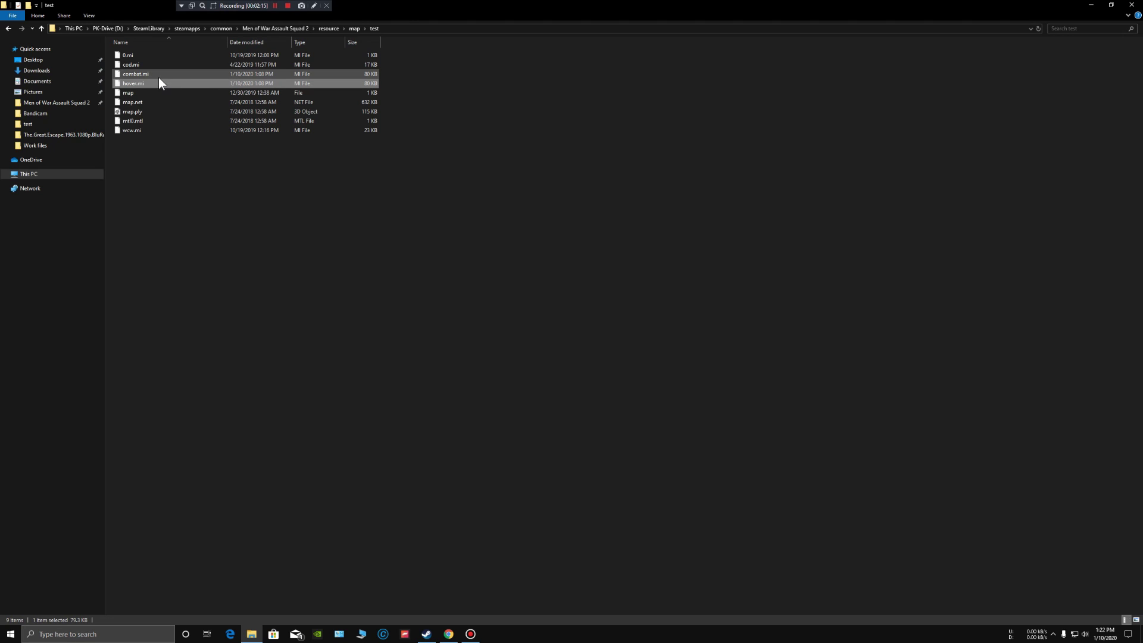
right_click(251, 178)
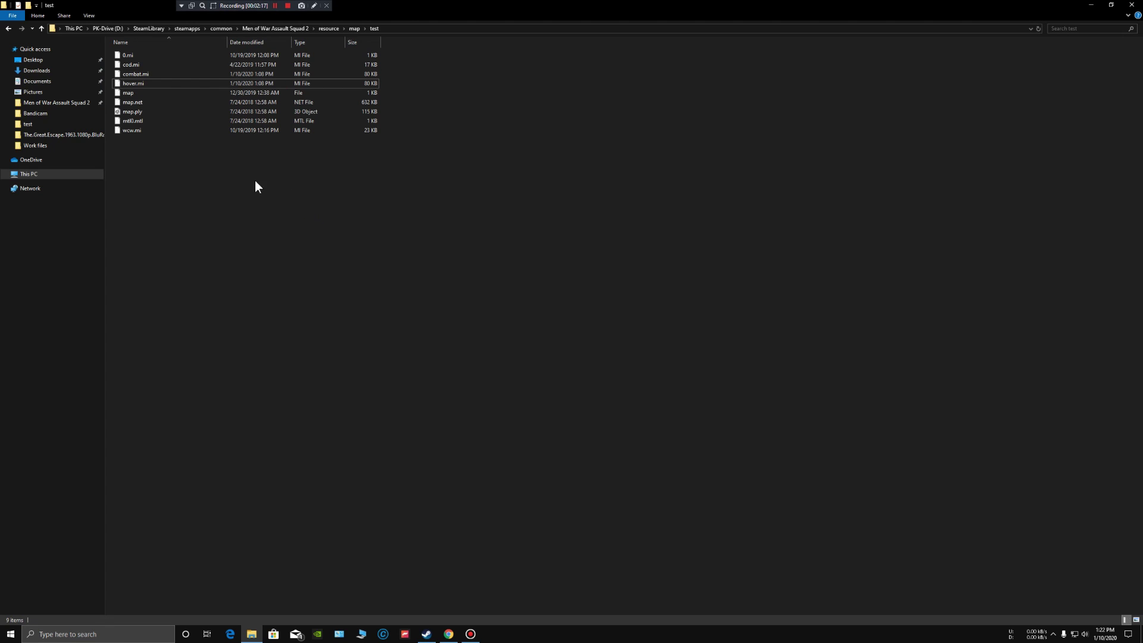
click(273, 214)
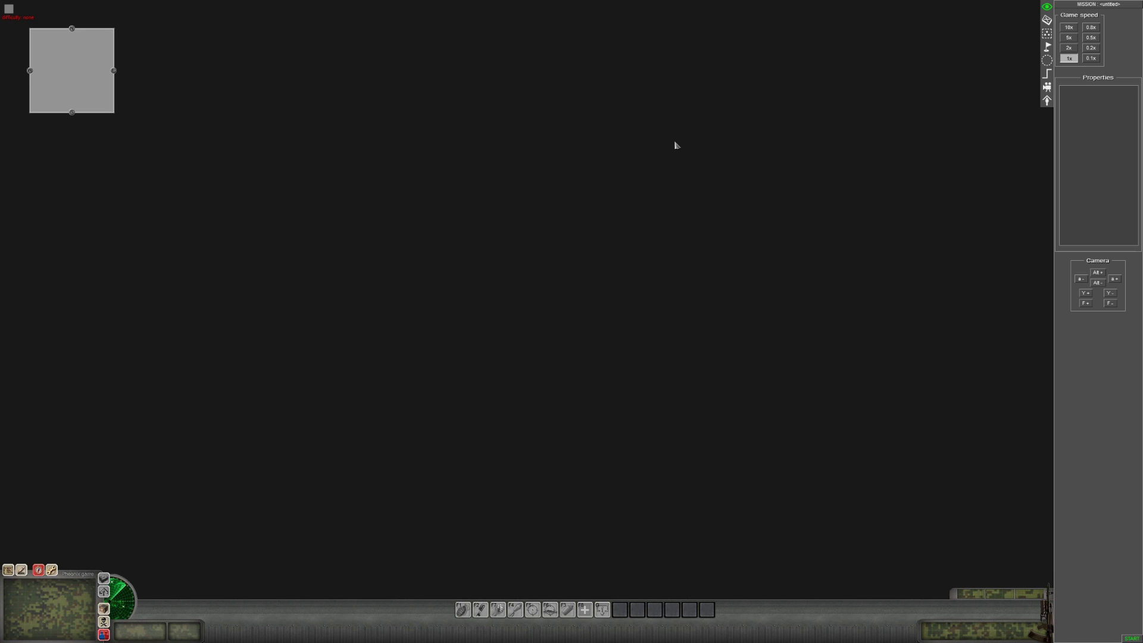
Load the hover.mi mission from the test map folder in the mission editor.
click(1099, 4)
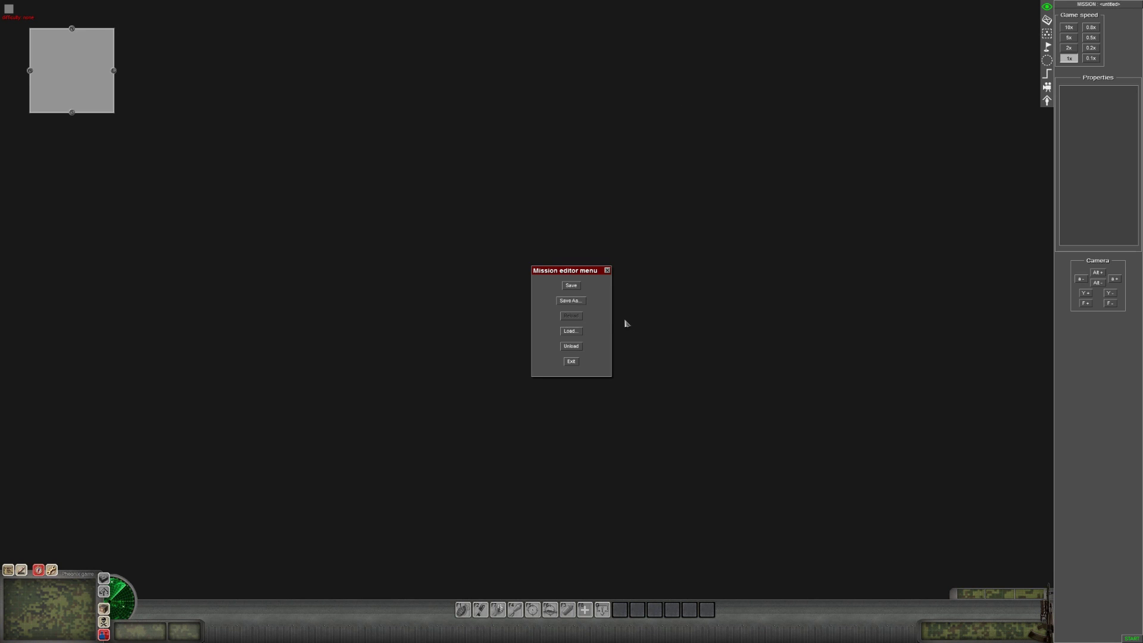
click(571, 331)
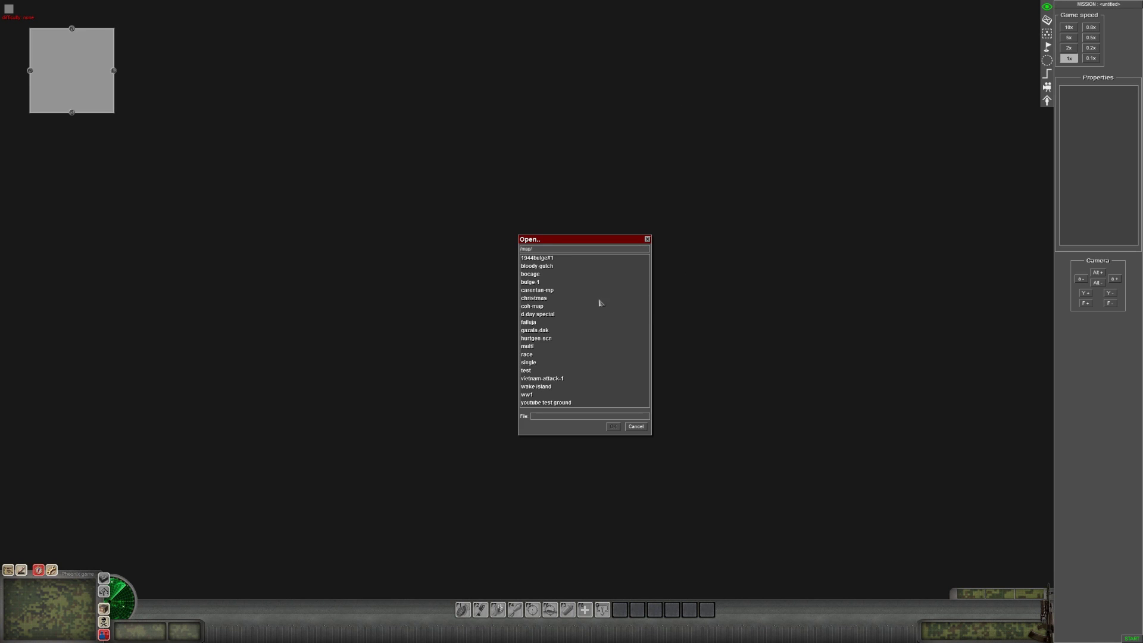
double_click(530, 370)
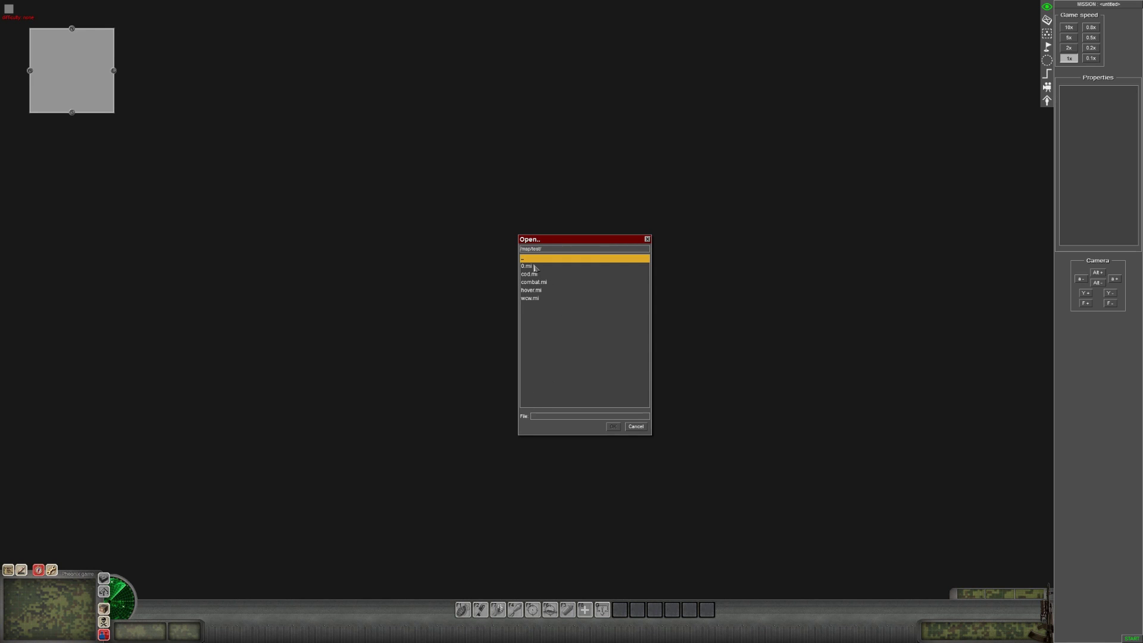
click(534, 291)
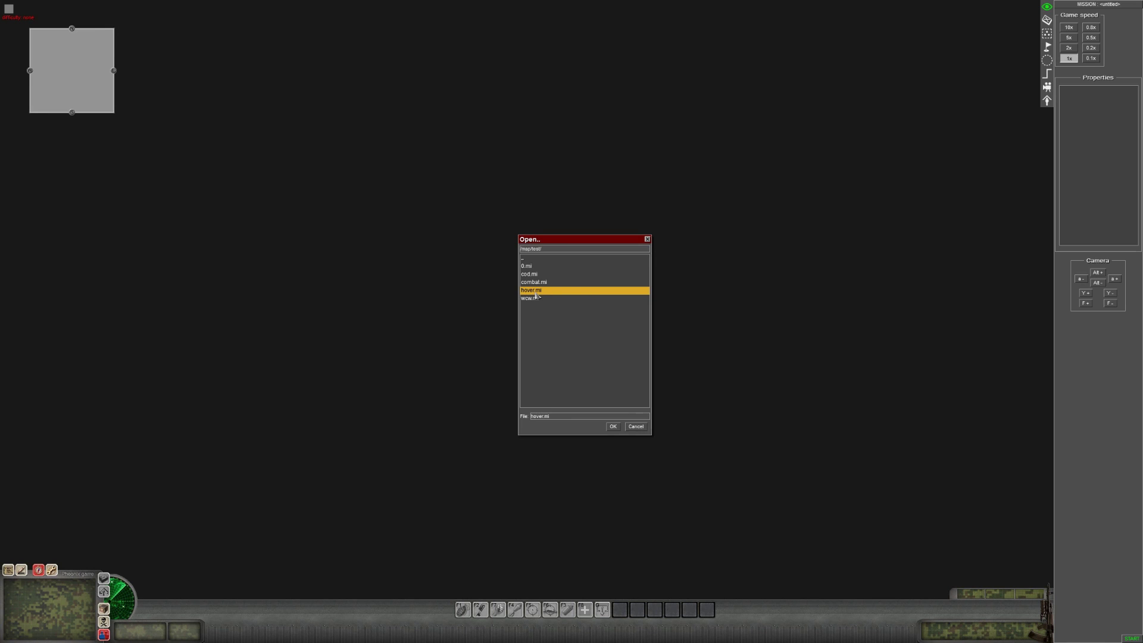
click(613, 427)
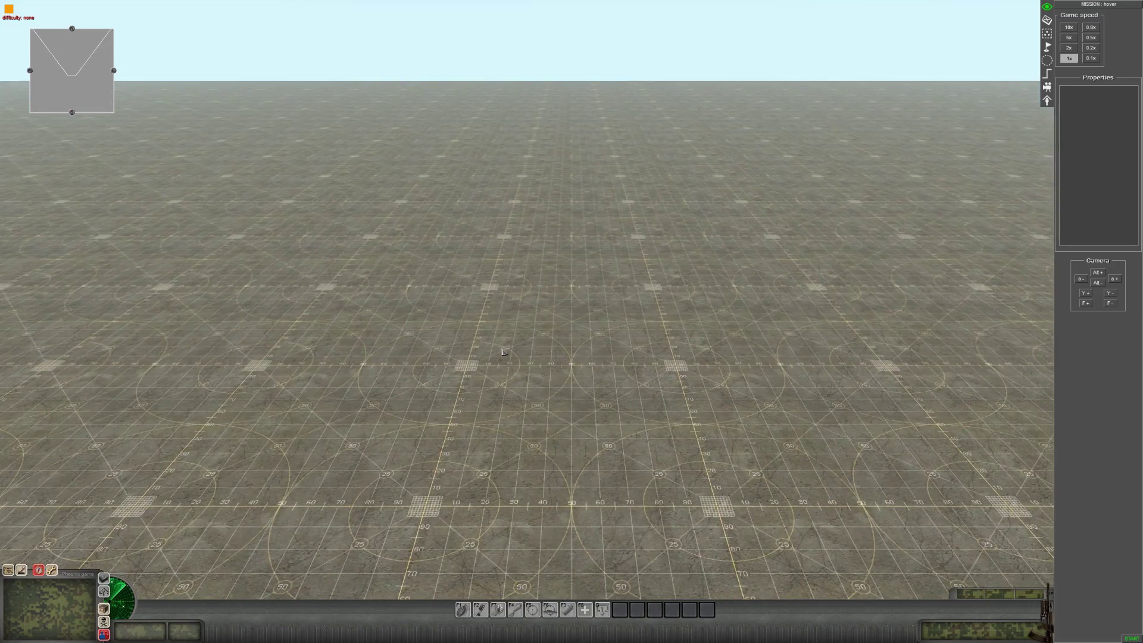
Place a uh60 helicopter from the modern usa air vehicles on the map and rotate it to show its side.
middle_drag(503, 353, 620, 345)
middle_drag(483, 338, 542, 244)
scroll(775, 204, up, 3)
middle_drag(709, 240, 499, 248)
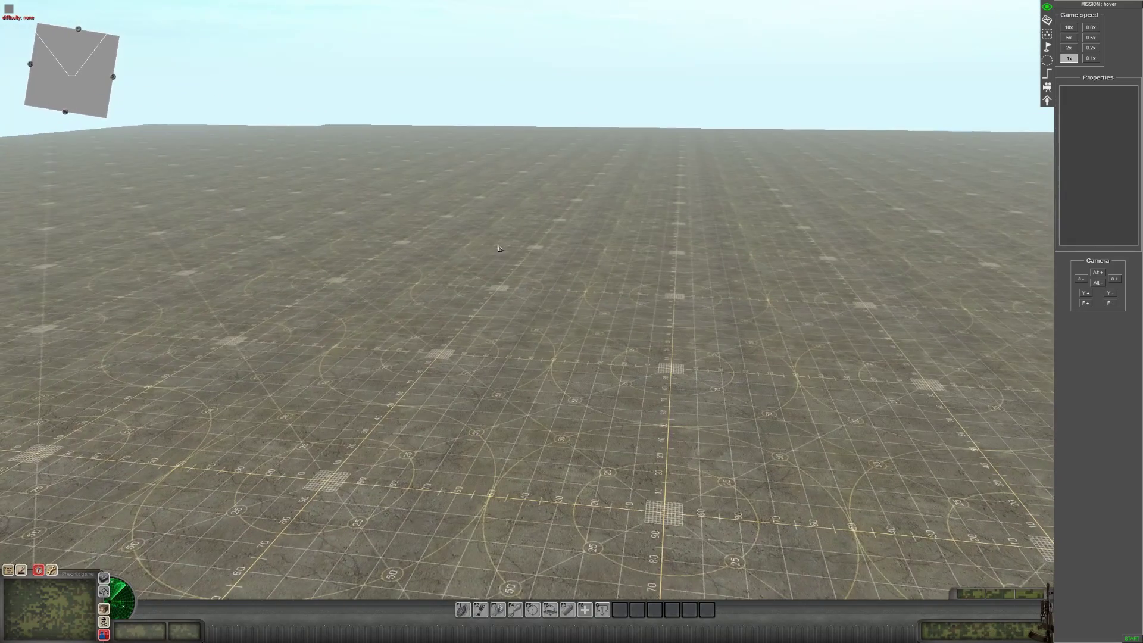
click(1047, 21)
click(1083, 40)
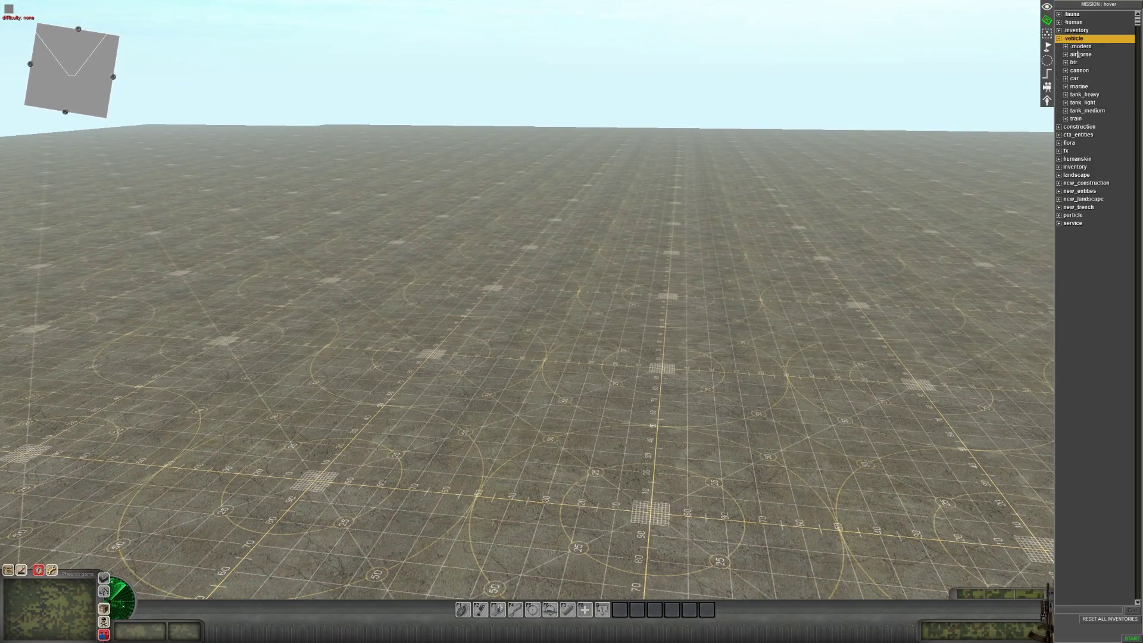
click(1078, 48)
double_click(1093, 54)
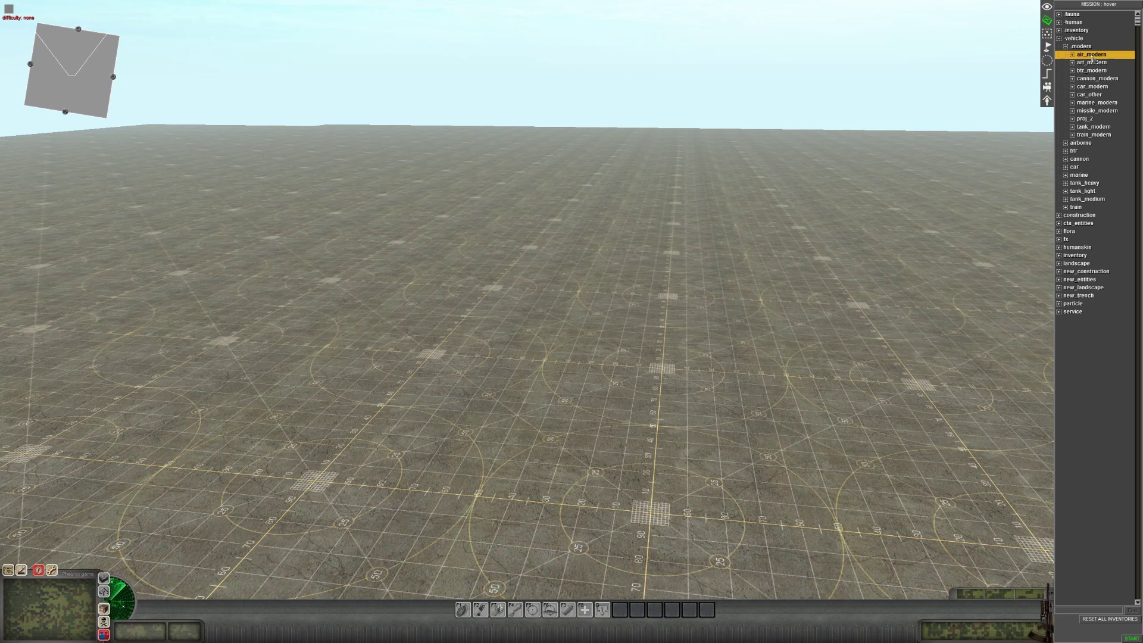
double_click(1094, 102)
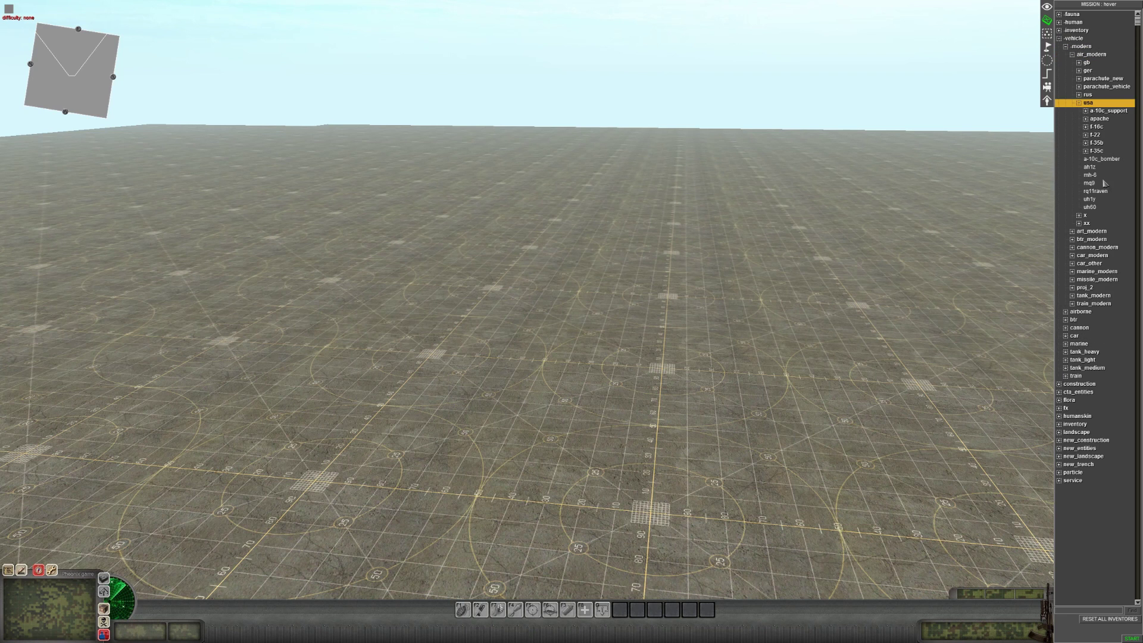
click(1094, 208)
click(538, 340)
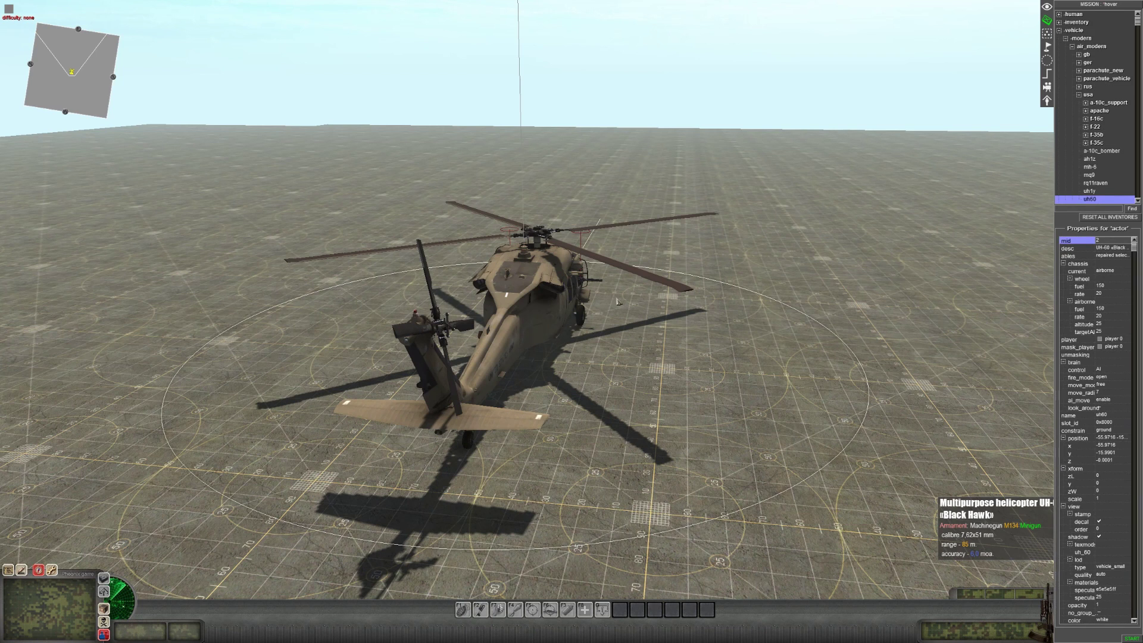
mouse_move(551, 339)
alt+mouse_down()
mouse_move(677, 435)
mouse_move(554, 351)
alt+mouse_up()
click(834, 428)
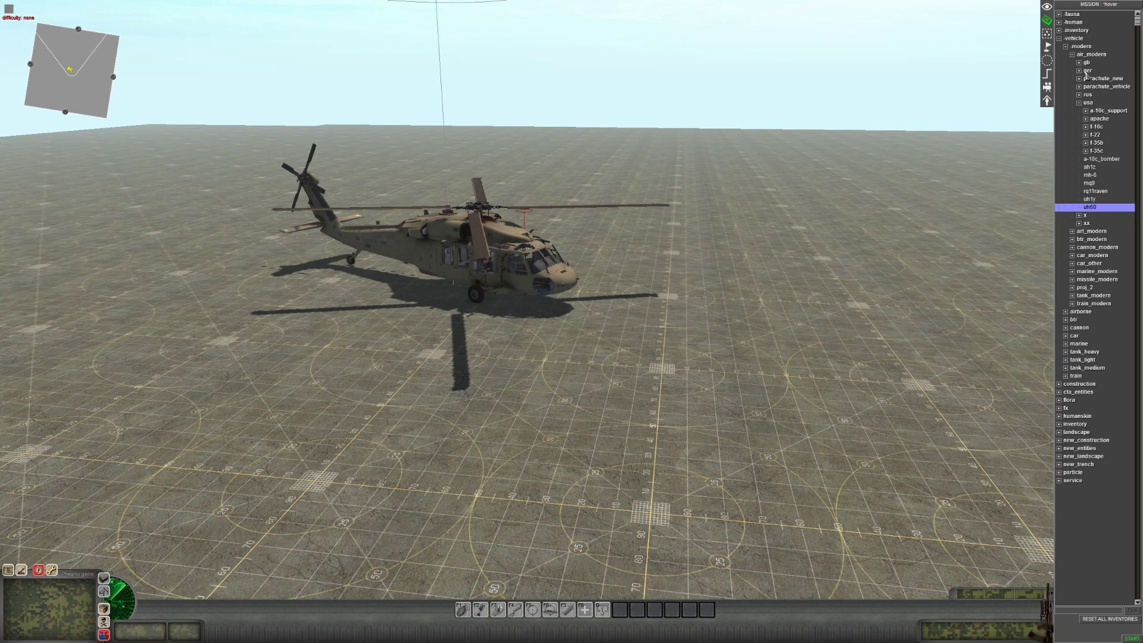
Place four pilot units from the human mp2 usa set in a group in front of the helicopter.
double_click(1070, 39)
double_click(1073, 23)
double_click(1076, 46)
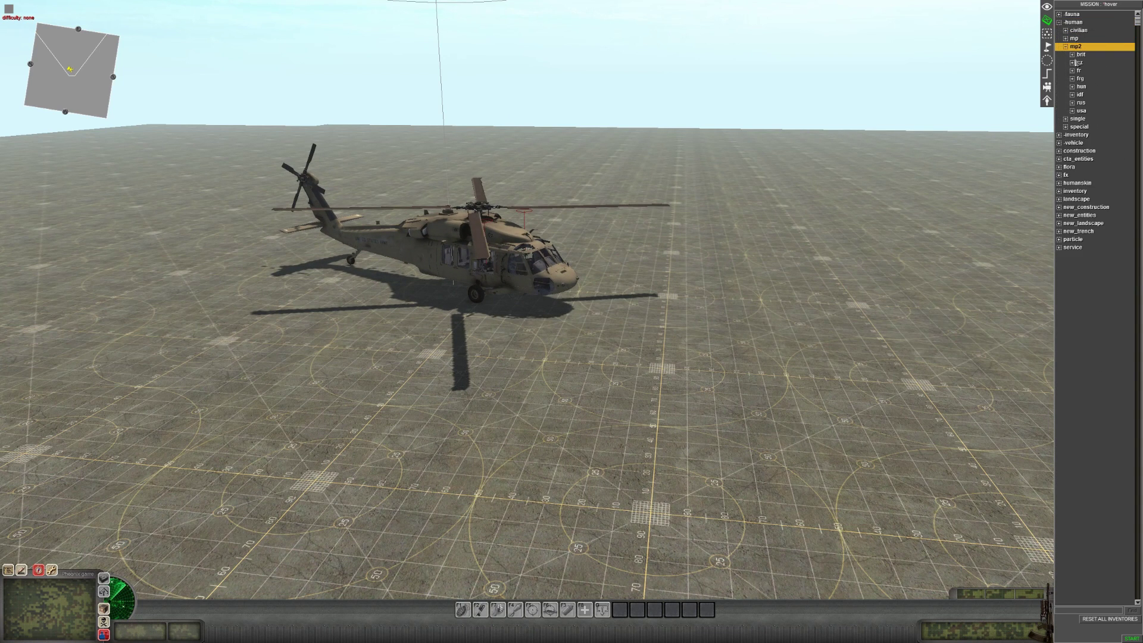
double_click(1083, 111)
click(1082, 376)
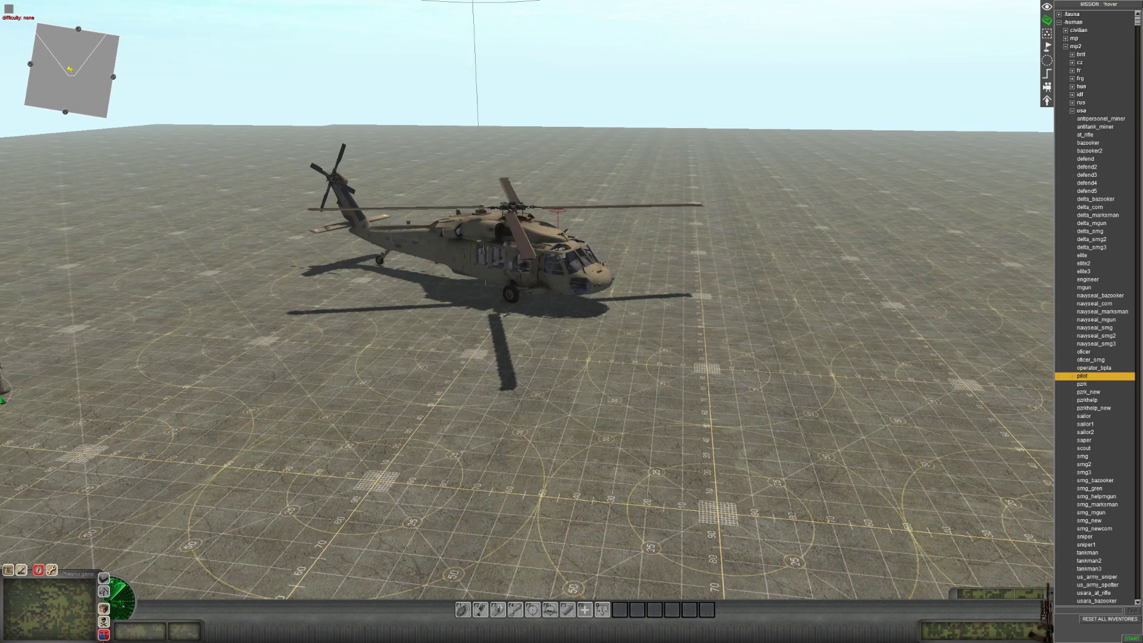
click(540, 396)
click(589, 393)
click(630, 383)
click(662, 399)
right_click(663, 400)
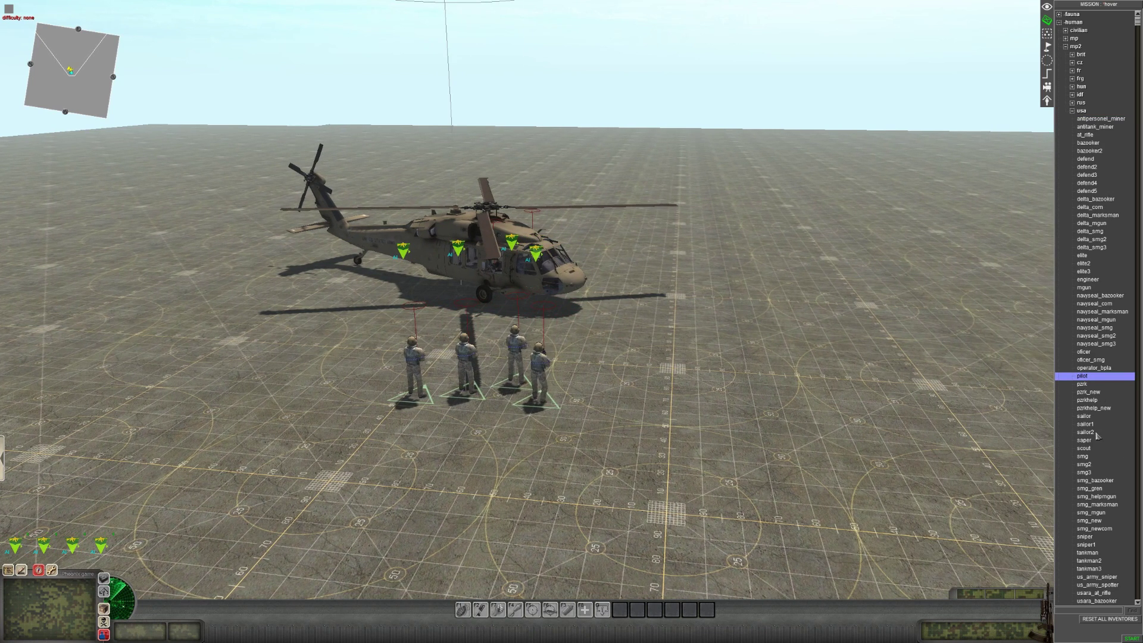
Place eight smg soldiers from the mp2 usa set in a group beside the pilots.
click(1080, 449)
click(1079, 456)
click(711, 430)
click(744, 417)
click(773, 449)
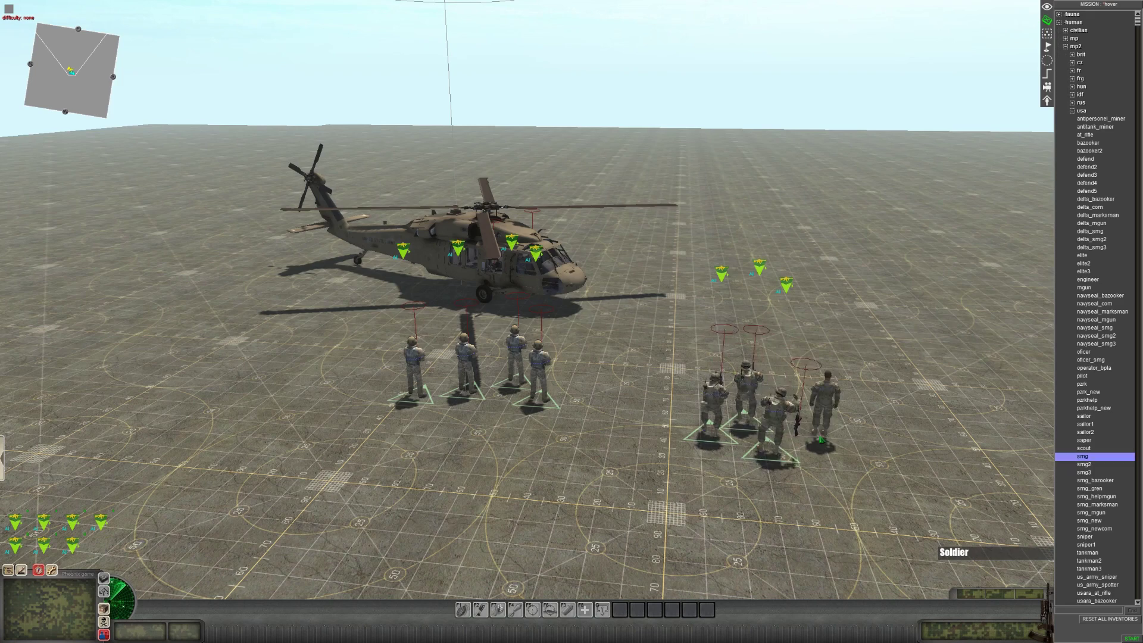
click(825, 396)
click(820, 433)
click(868, 425)
click(871, 457)
click(944, 442)
right_click(945, 442)
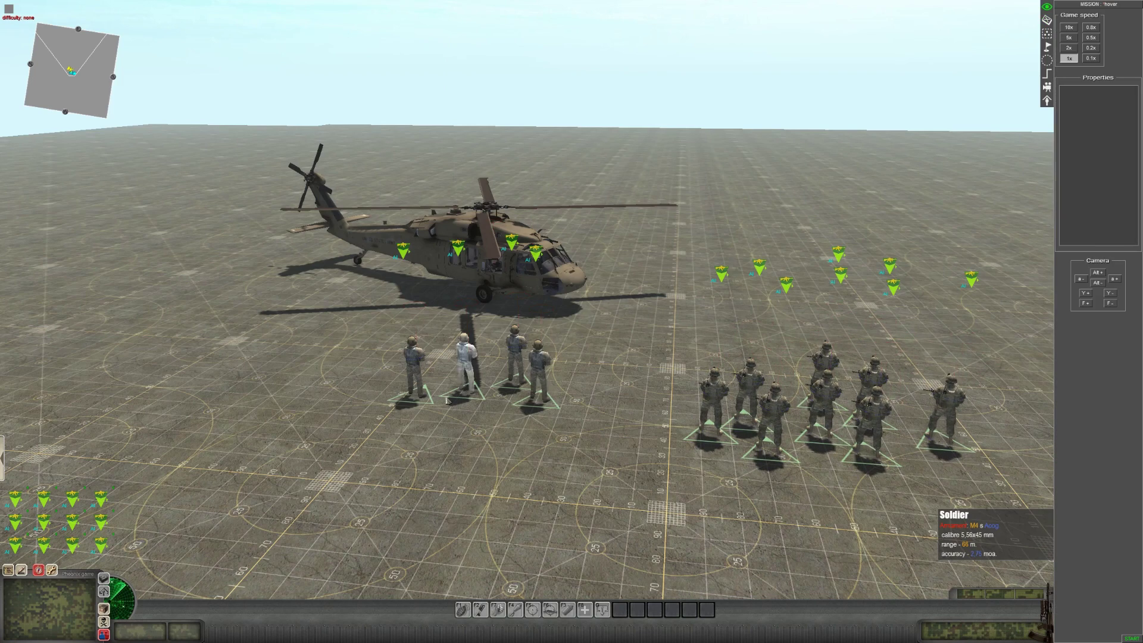
Select the four pilots and order them to board the helicopter.
drag(347, 435, 549, 350)
right_click(512, 271)
click(702, 184)
scroll(819, 293, down, 3)
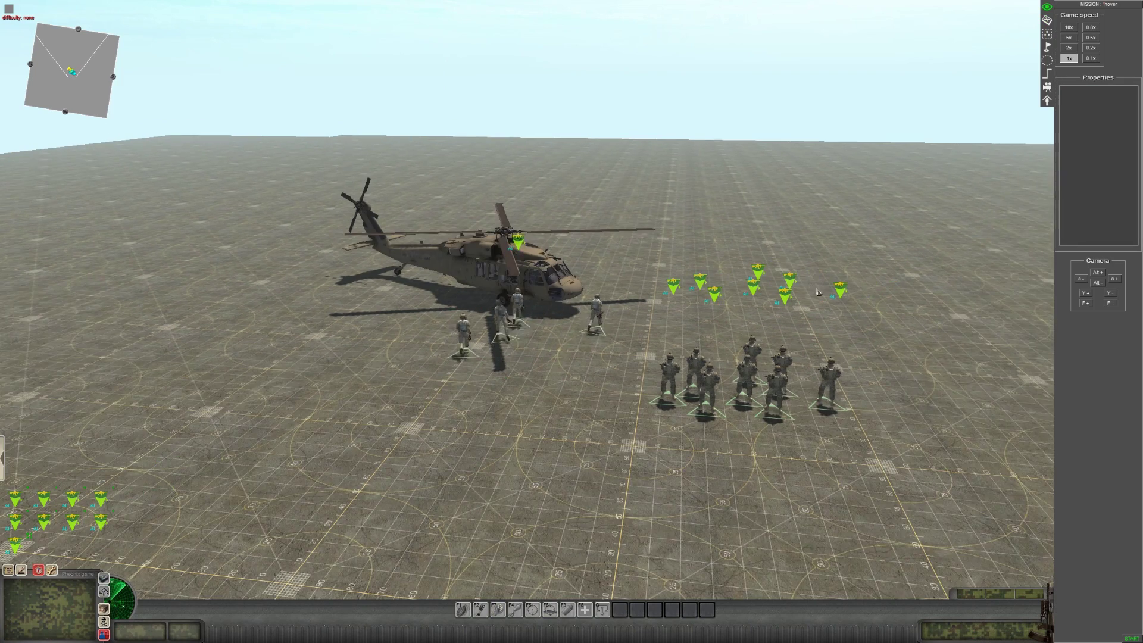
middle_drag(820, 293, 794, 312)
scroll(927, 323, down, 3)
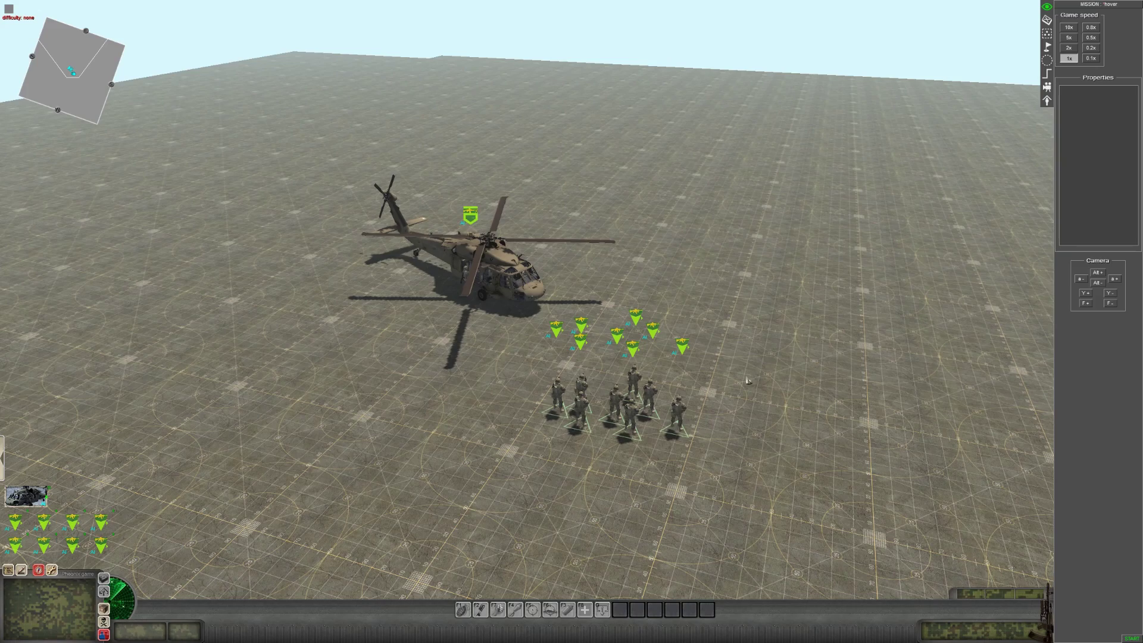
Select all eight smg soldiers and order them to board the helicopter as passengers.
double_click(581, 410)
right_click(515, 280)
click(691, 255)
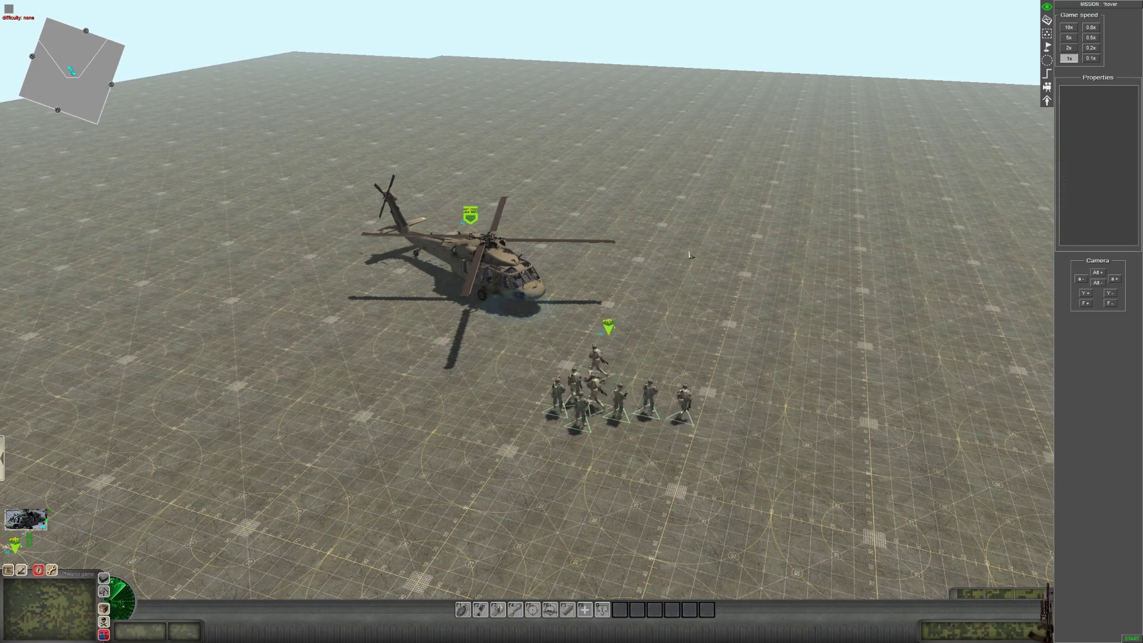
middle_drag(690, 255, 349, 260)
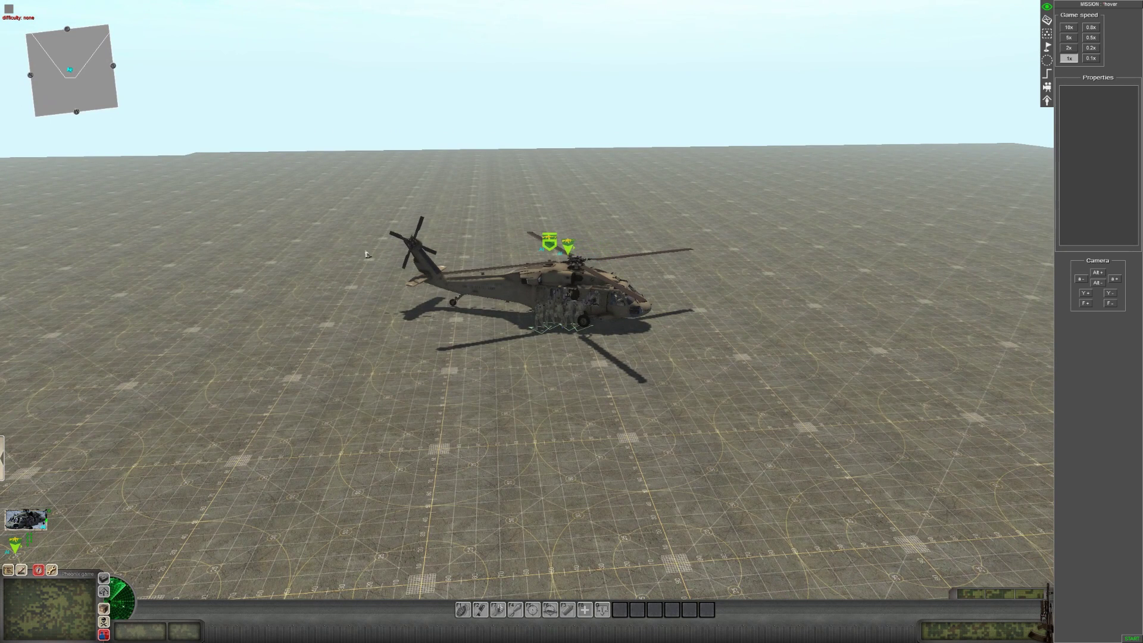
key(Right)
scroll(671, 279, up, 1)
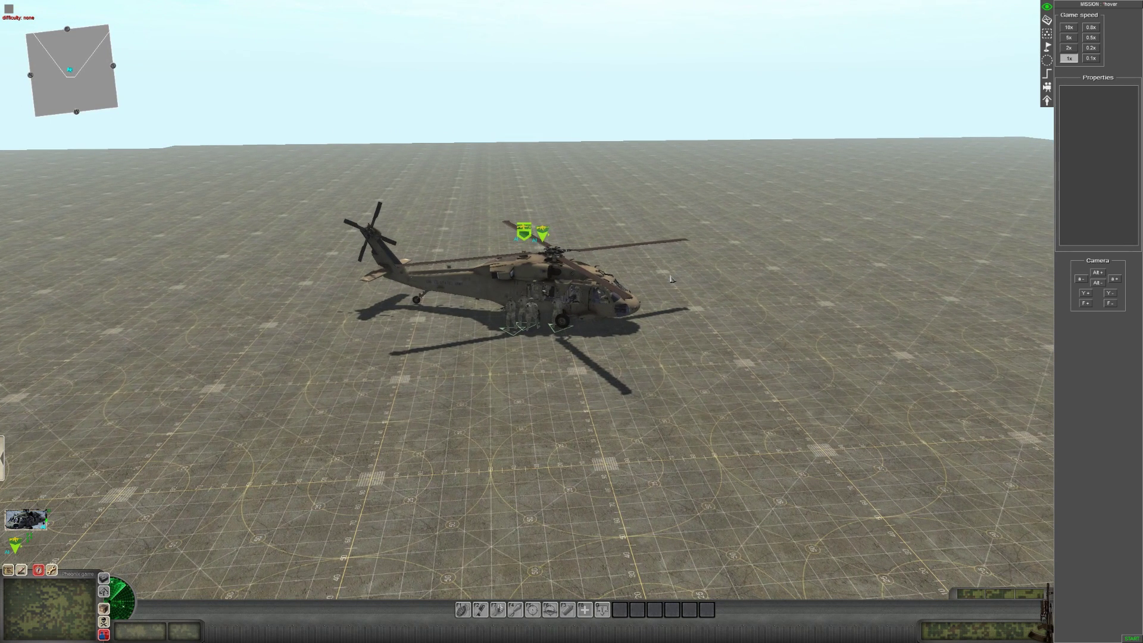
scroll(708, 269, up, 1)
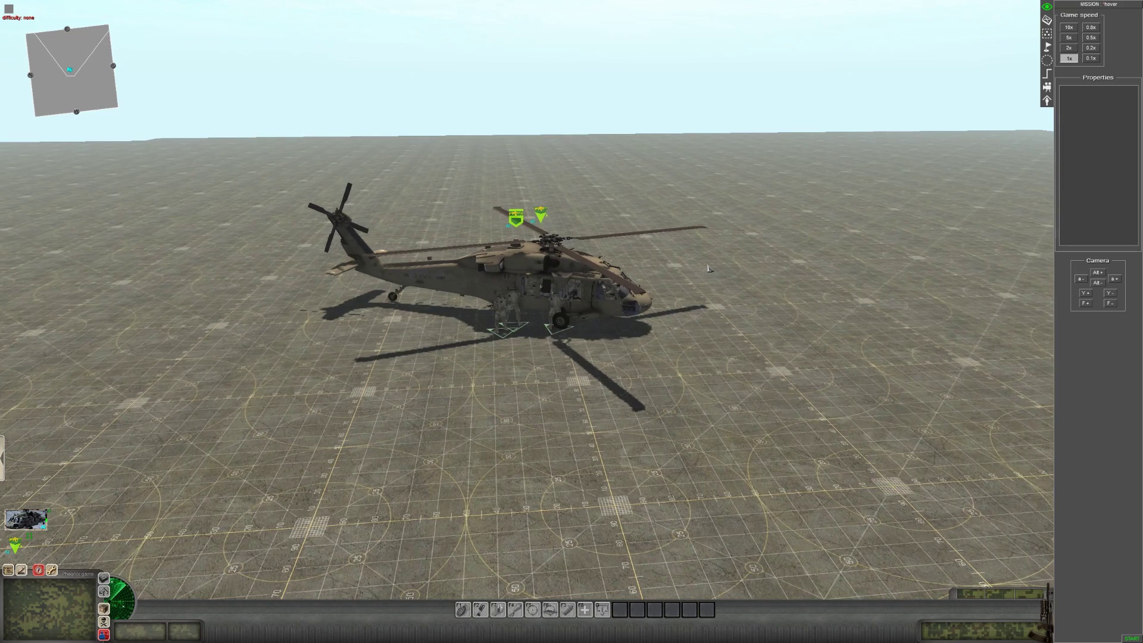
Change the UH-60's airborne altitude in its actor properties to lift it into a hover, and return to the game view.
key(F2)
click(601, 295)
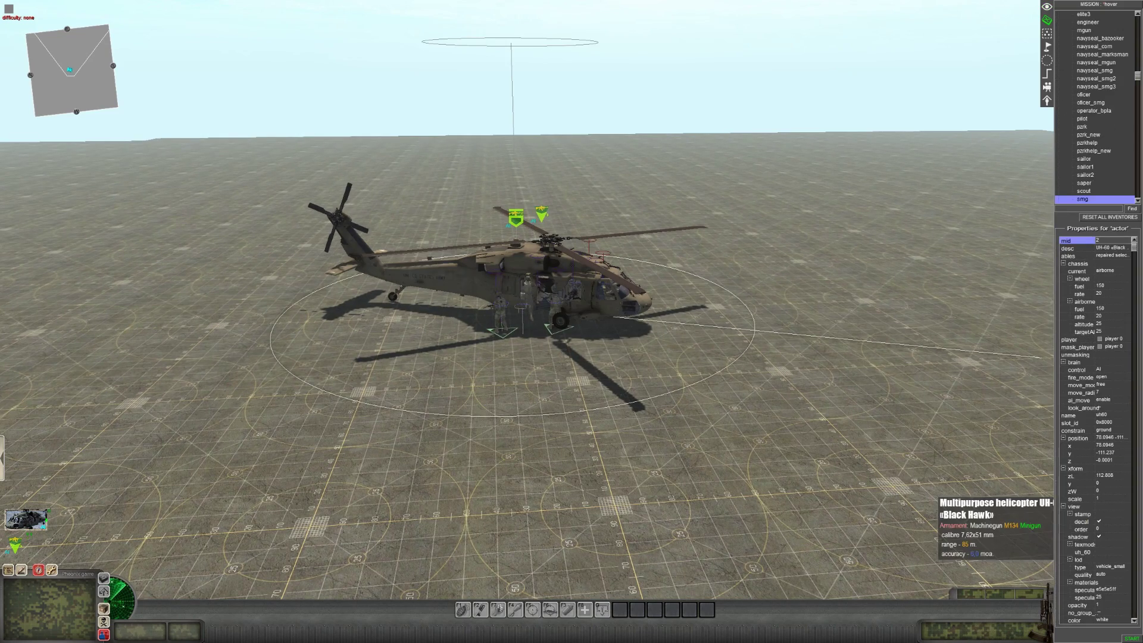
key(Right)
middle_drag(872, 357, 886, 383)
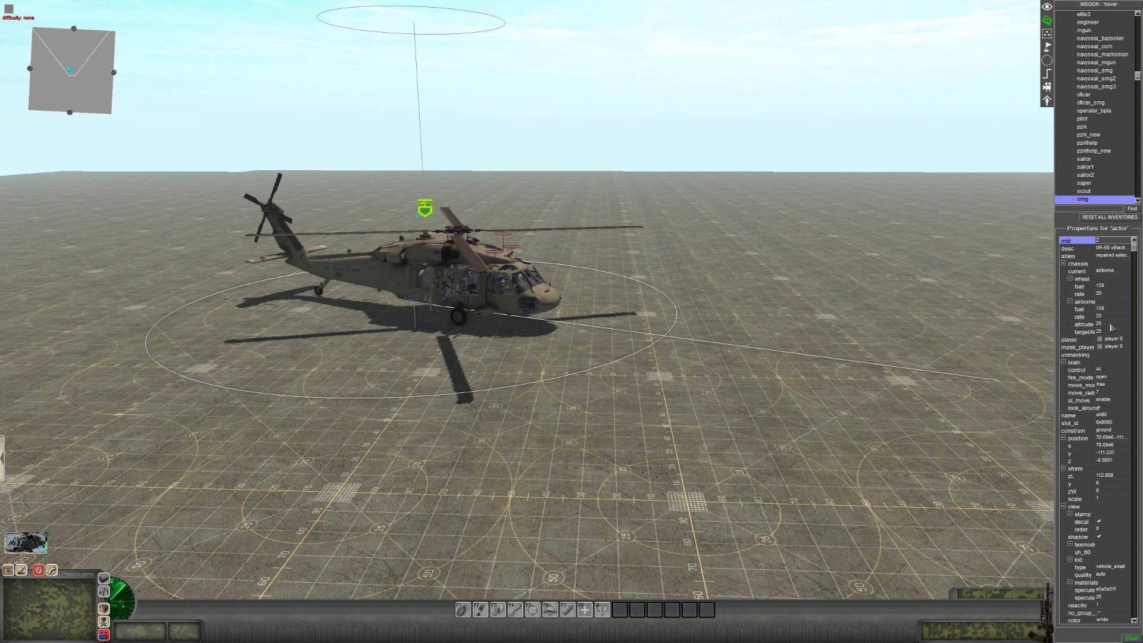
click(1111, 325)
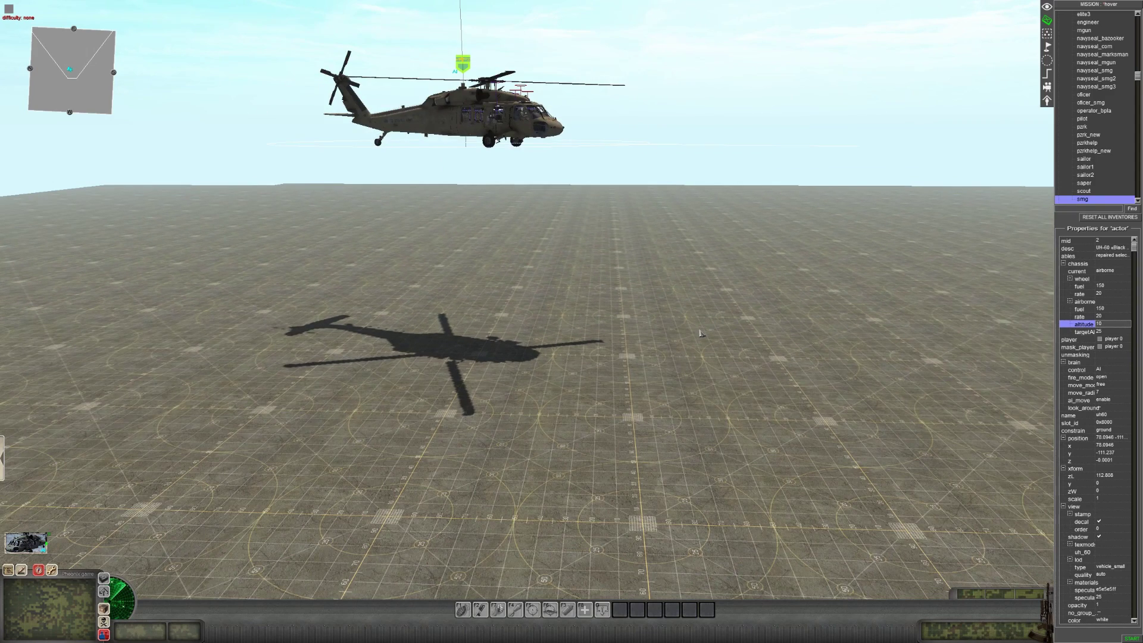
click(703, 333)
key(F1)
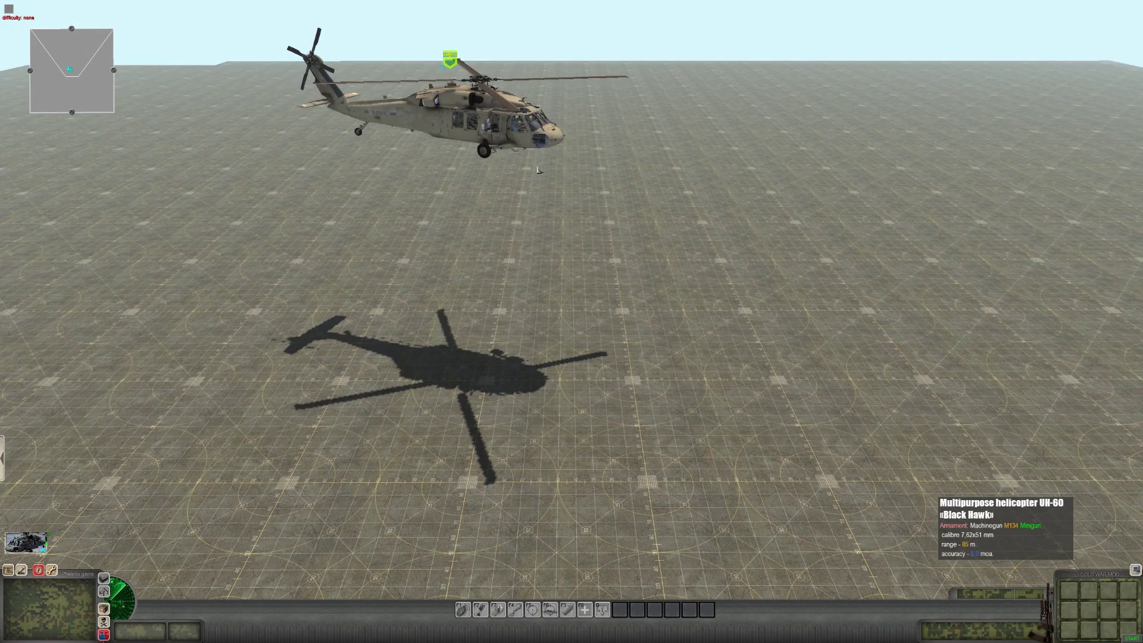
Start the mission simulation and select the hovering helicopter.
middle_drag(561, 174, 644, 252)
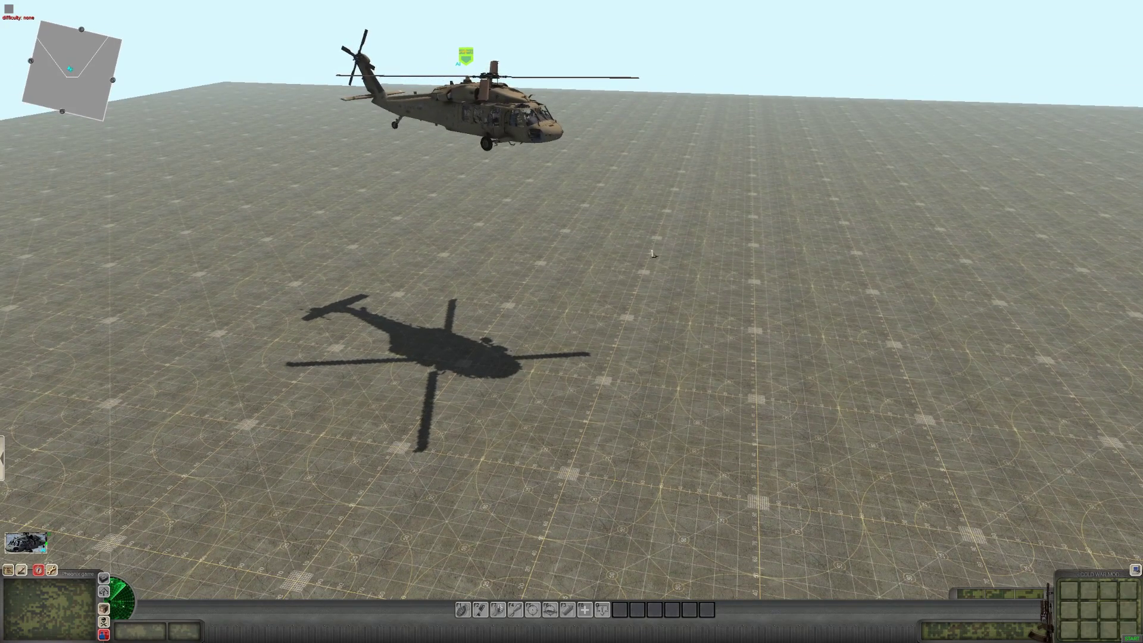
mouse_move(653, 254)
middle_down()
mouse_move(656, 196)
mouse_move(662, 259)
middle_up()
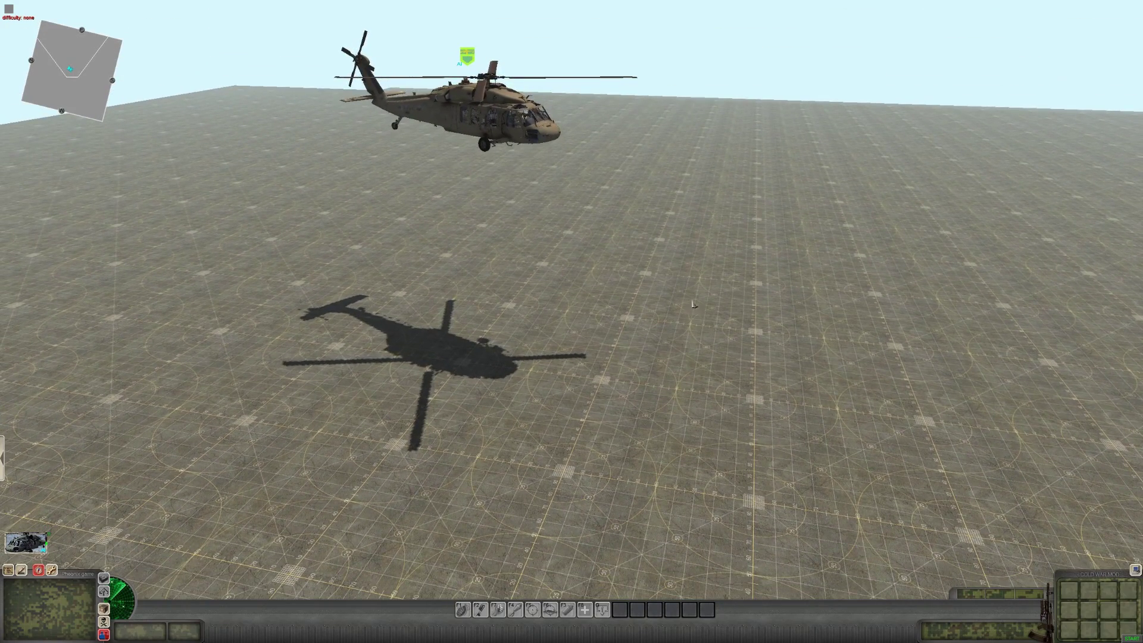
middle_drag(694, 304, 682, 297)
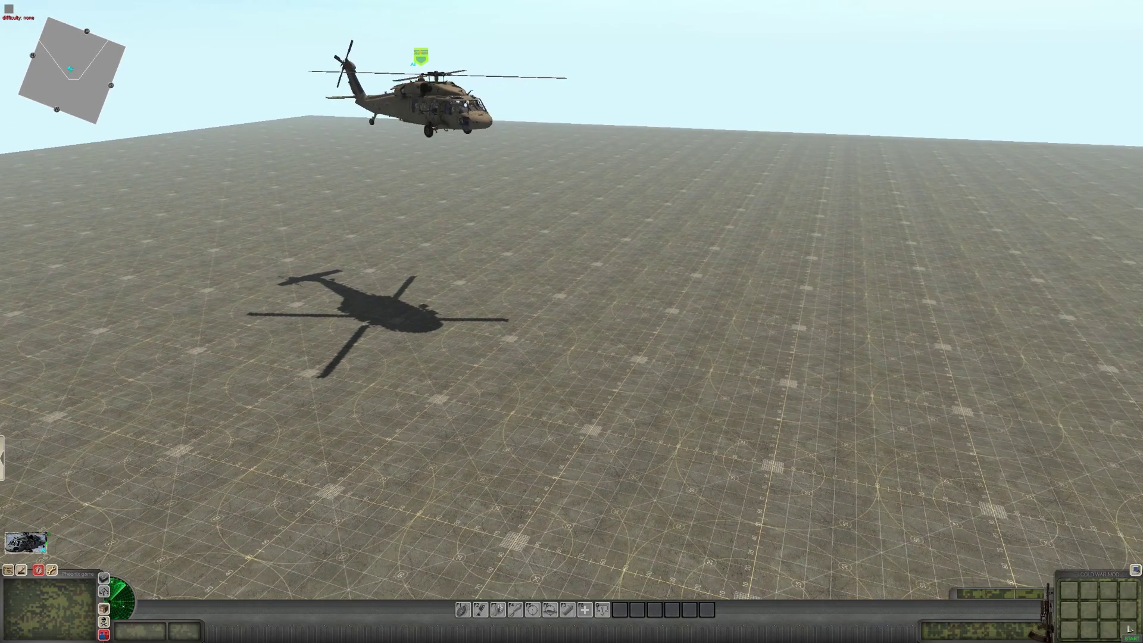
click(1132, 638)
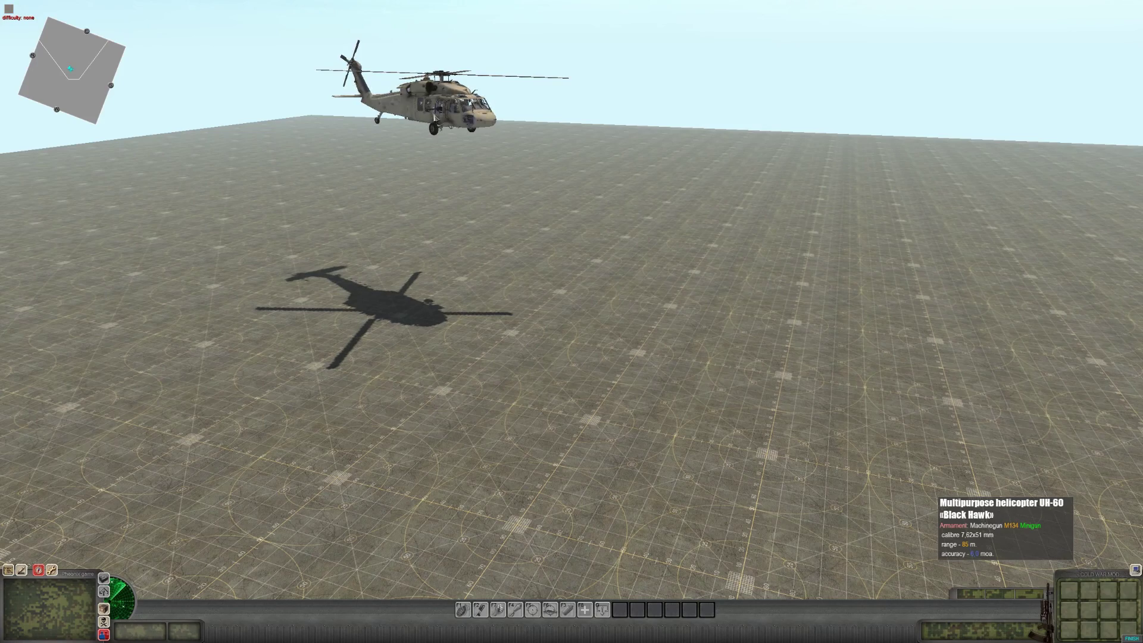
click(442, 108)
middle_drag(882, 506, 825, 501)
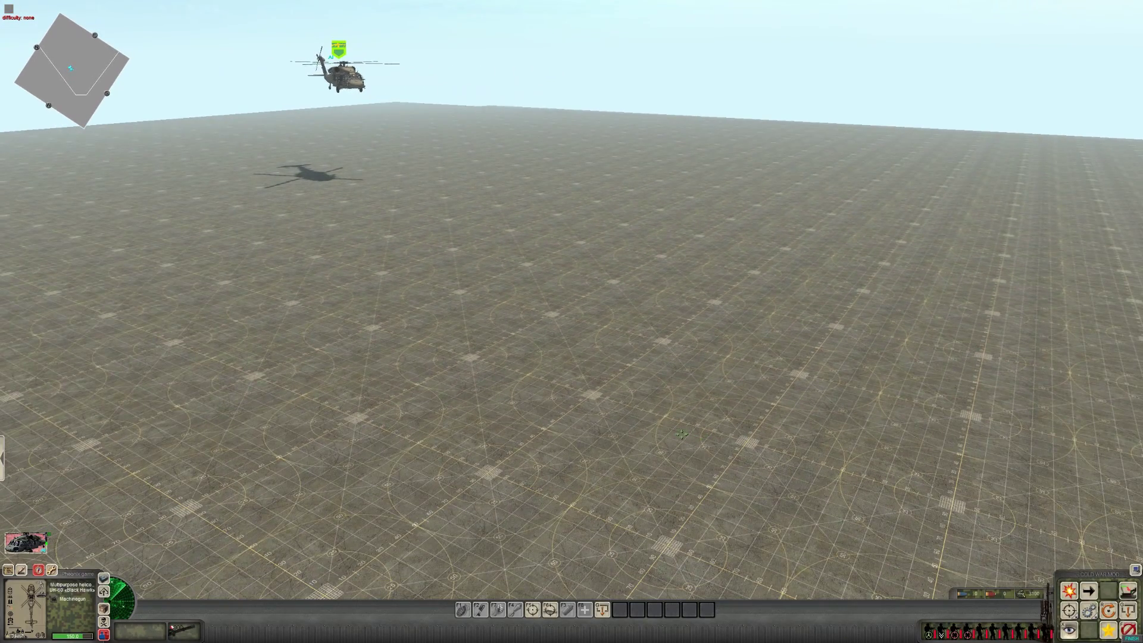
Order the helicopter to fly to several successive points across the map.
right_click(683, 434)
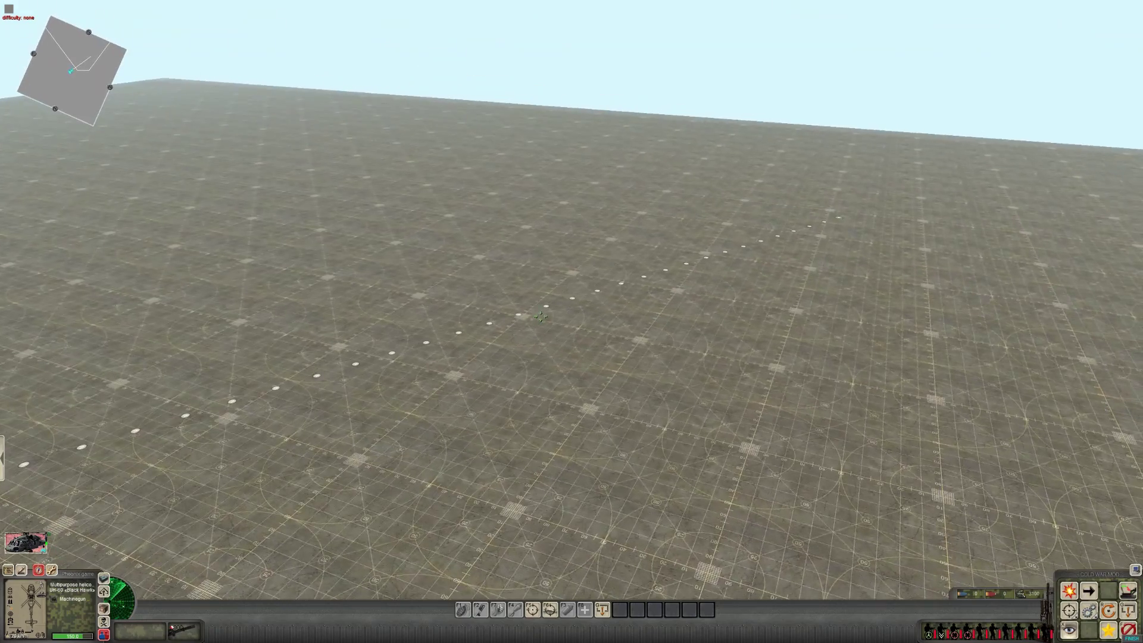
key(Down)
key(Down)
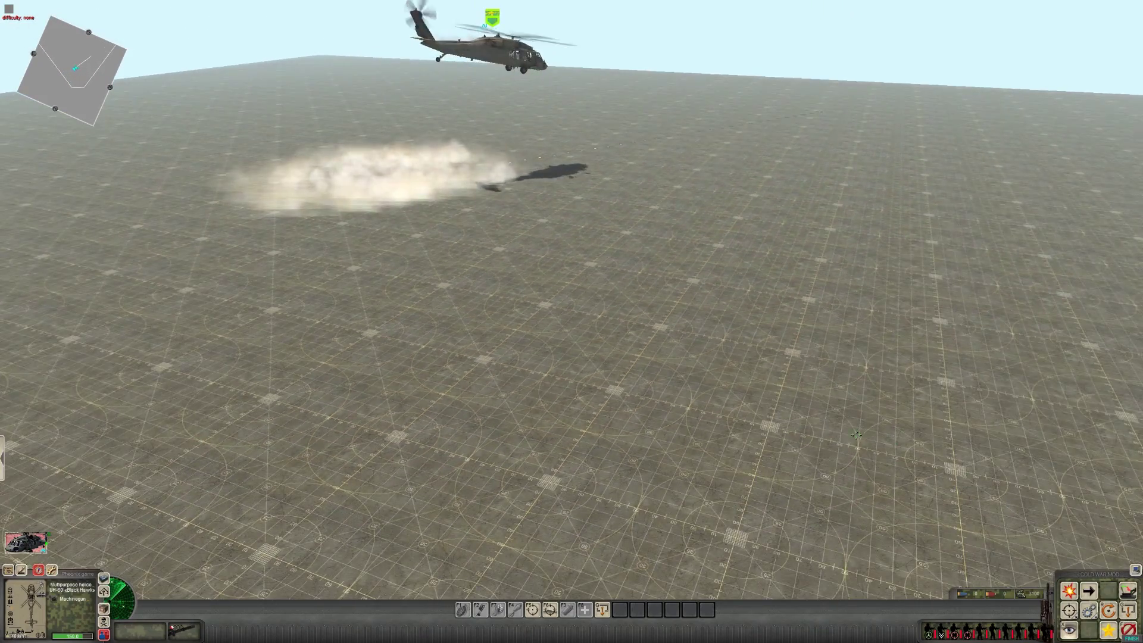
right_click(625, 438)
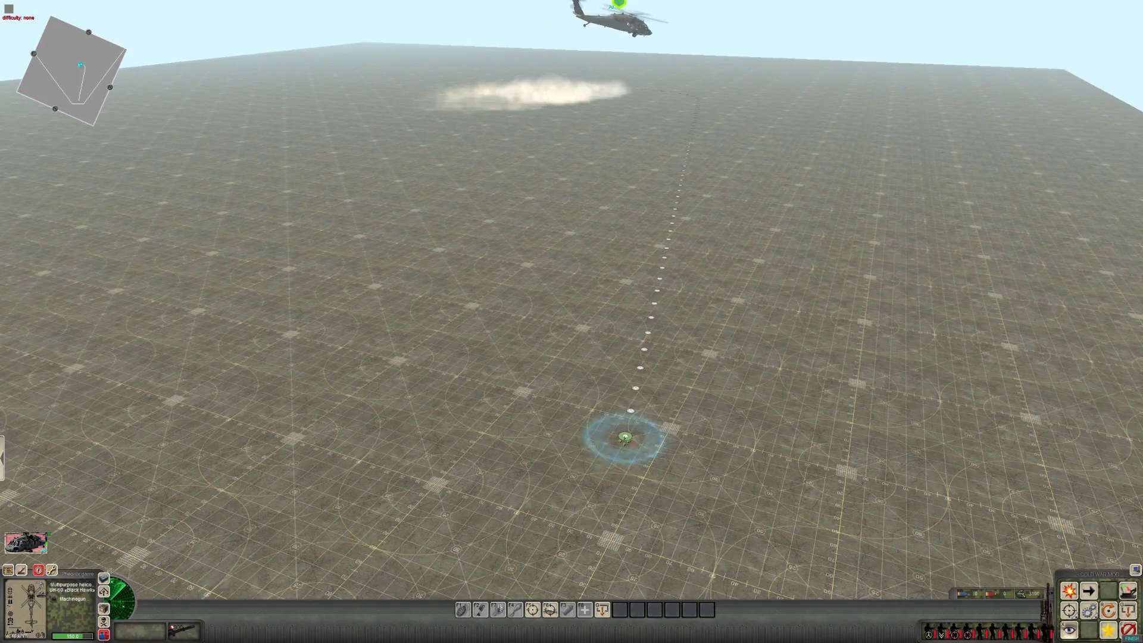
key(Right)
middle_drag(624, 437, 464, 334)
key(Right)
middle_drag(595, 239, 730, 165)
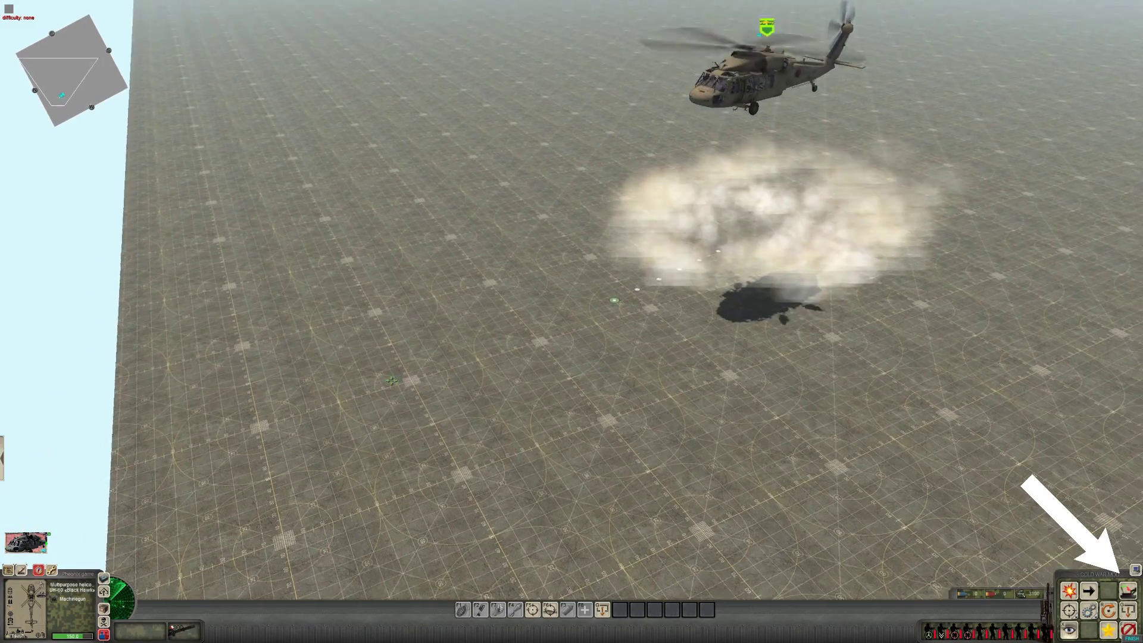
right_click(350, 398)
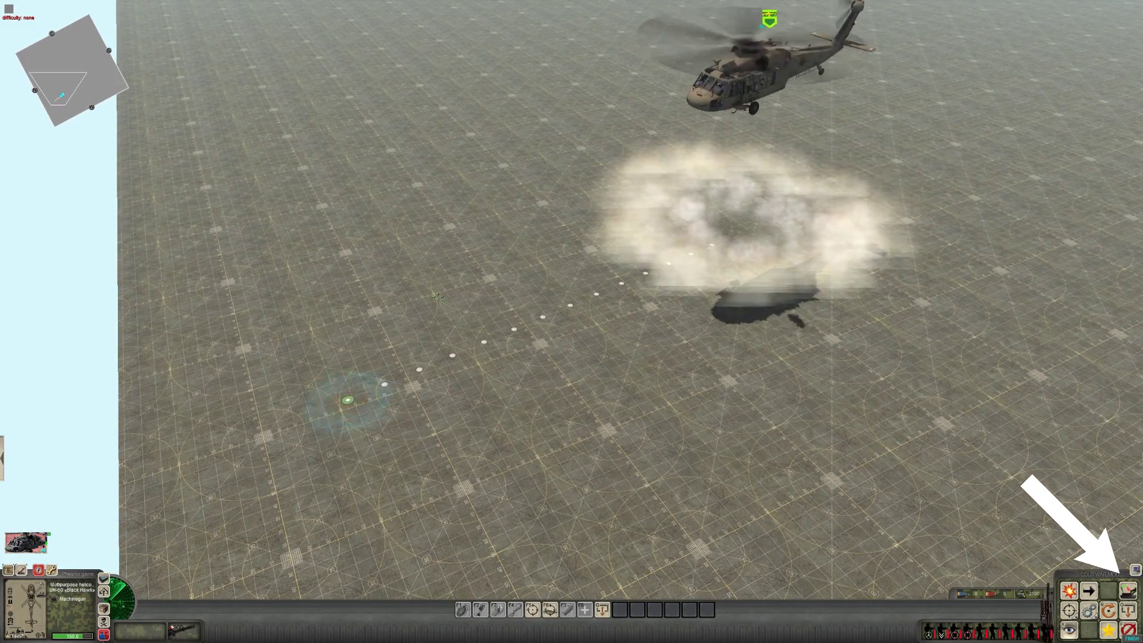
Examine the flying helicopter from several sides and read the description of its top mgun mode for disembarking passengers.
scroll(783, 356, up, 2)
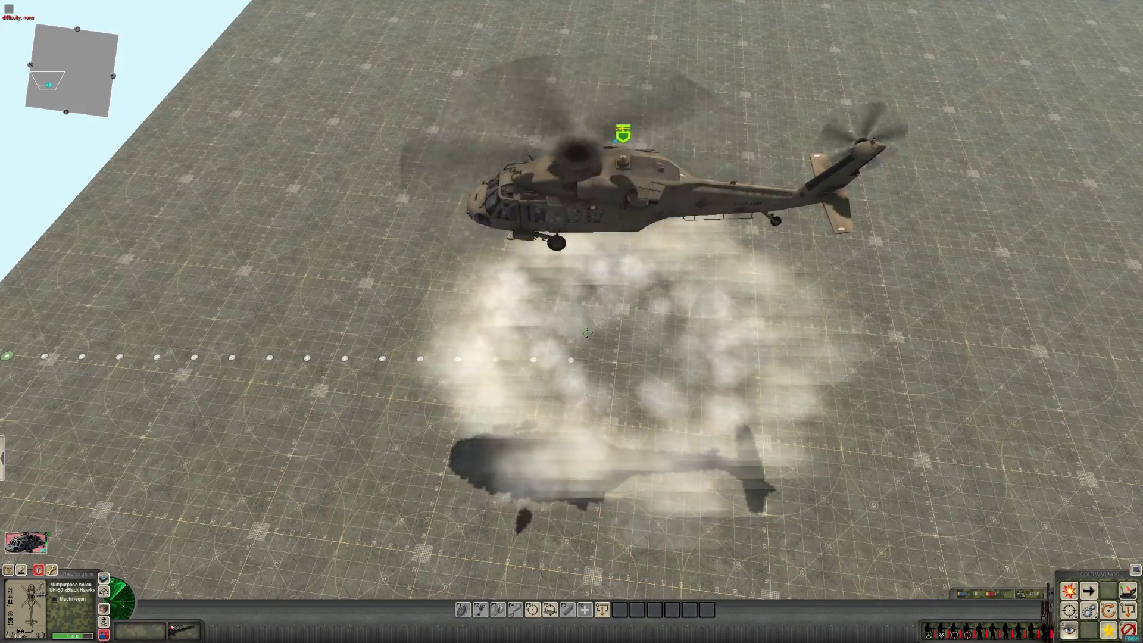
middle_drag(661, 304, 680, 289)
scroll(942, 38, up, 2)
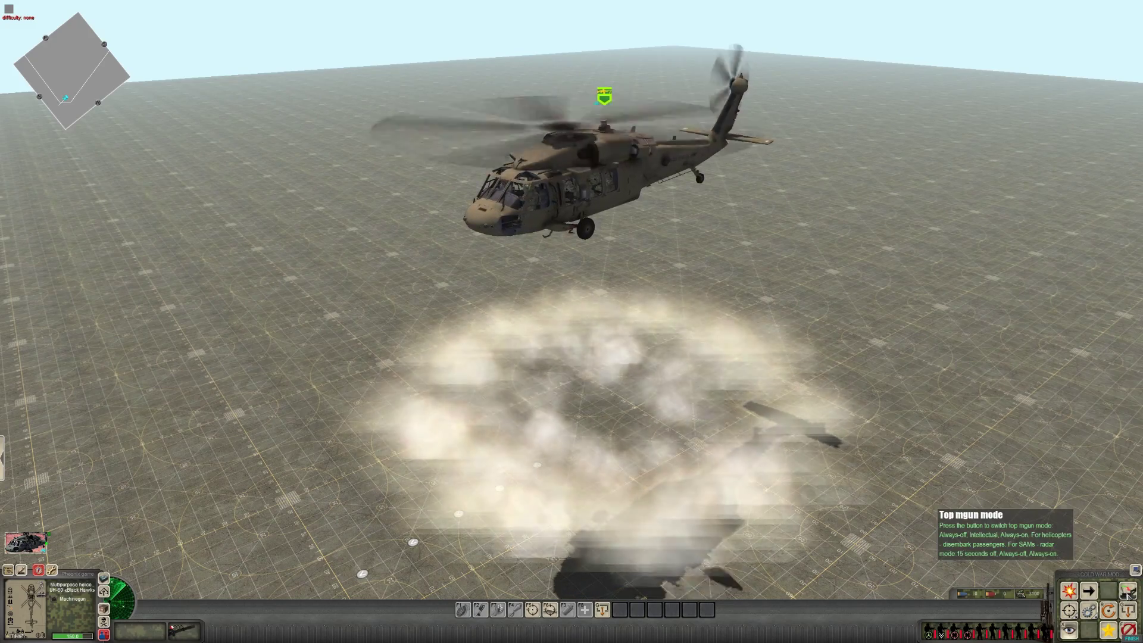
scroll(595, 334, down, 4)
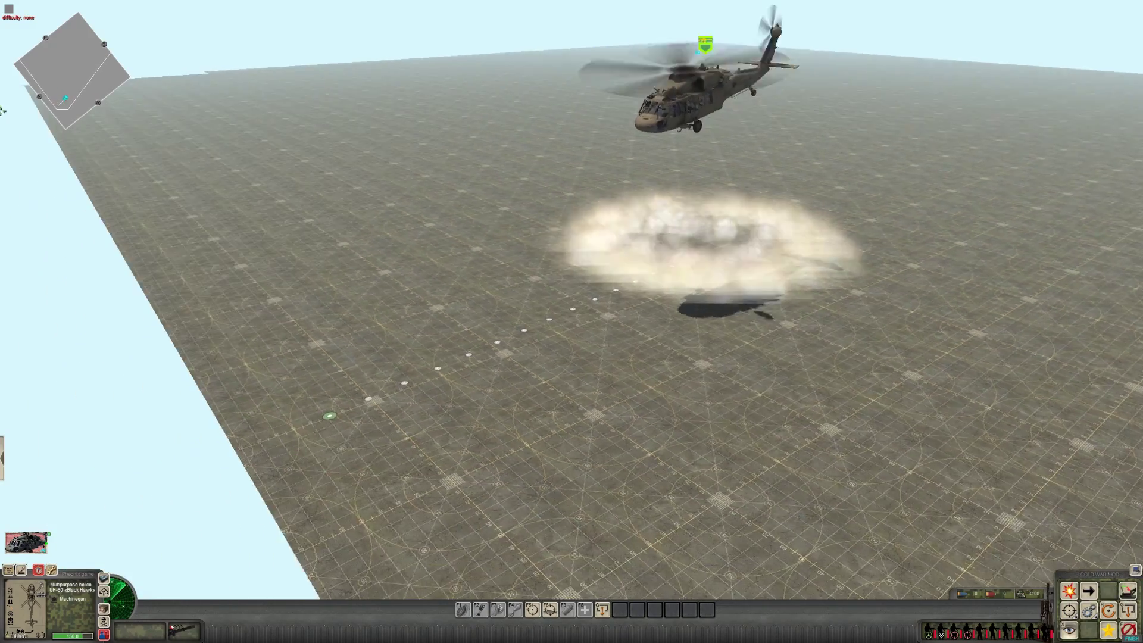
middle_drag(238, 250, 429, 268)
middle_drag(467, 87, 727, 83)
middle_drag(412, 2, 801, 1)
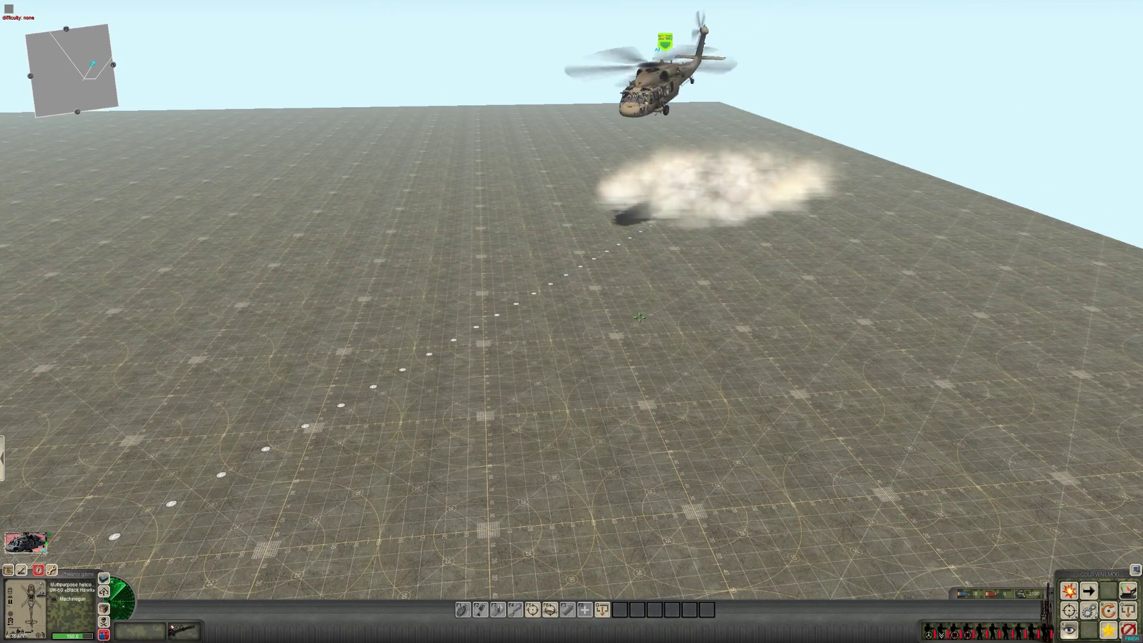
Use the helicopter's special ability to deploy the ropes, and have the eight soldiers rope down to the ground.
middle_drag(881, 161, 739, 132)
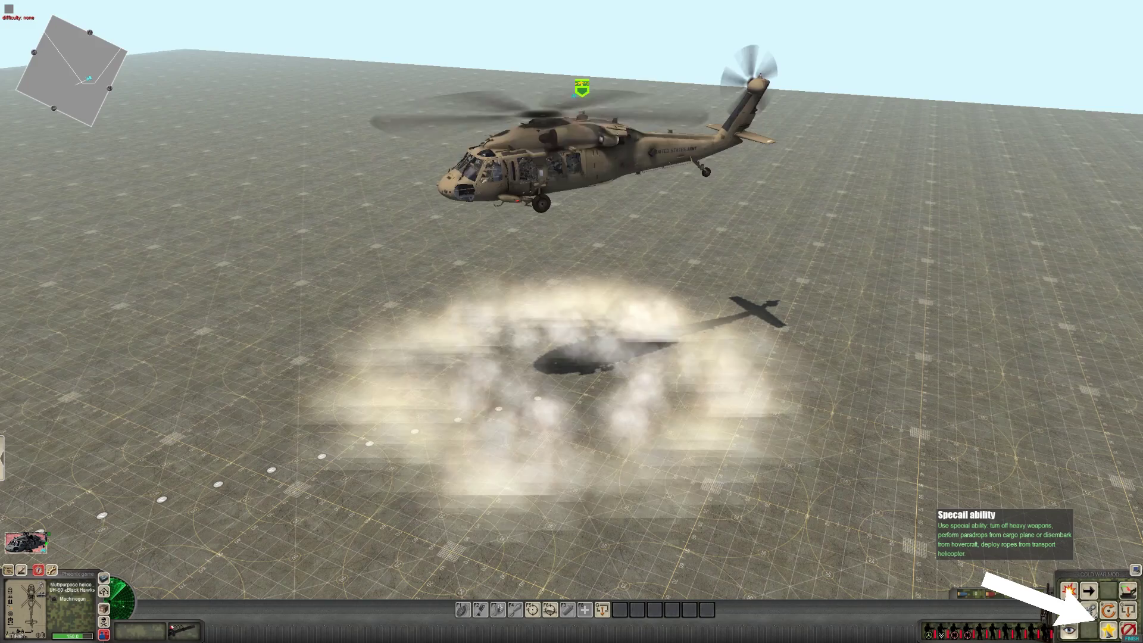
click(1108, 629)
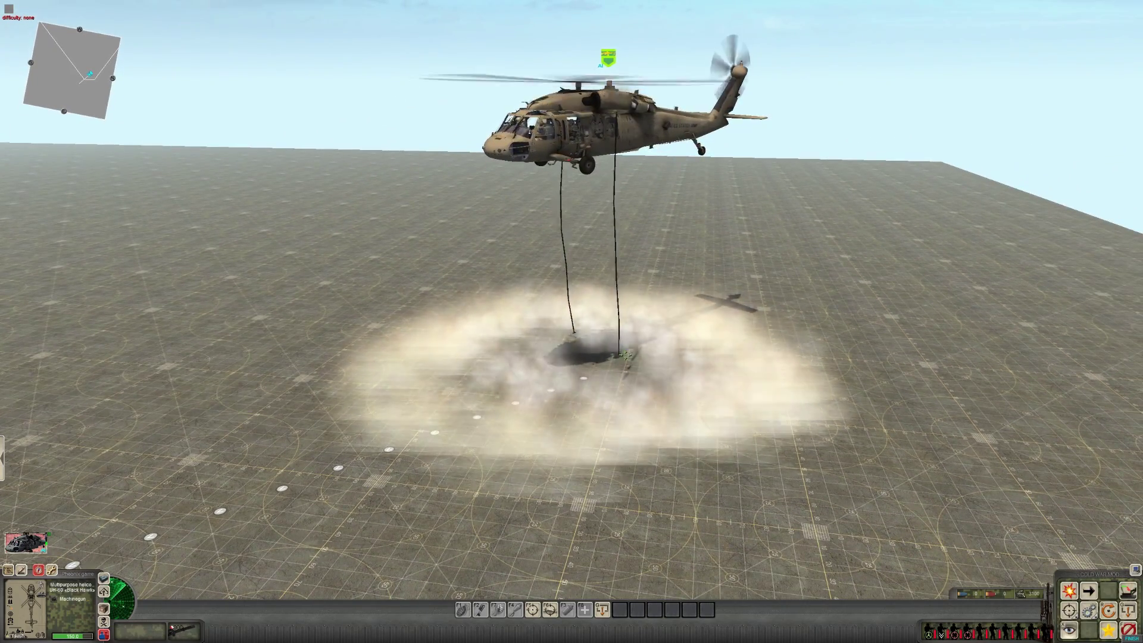
middle_drag(627, 355, 624, 456)
scroll(624, 456, up, 2)
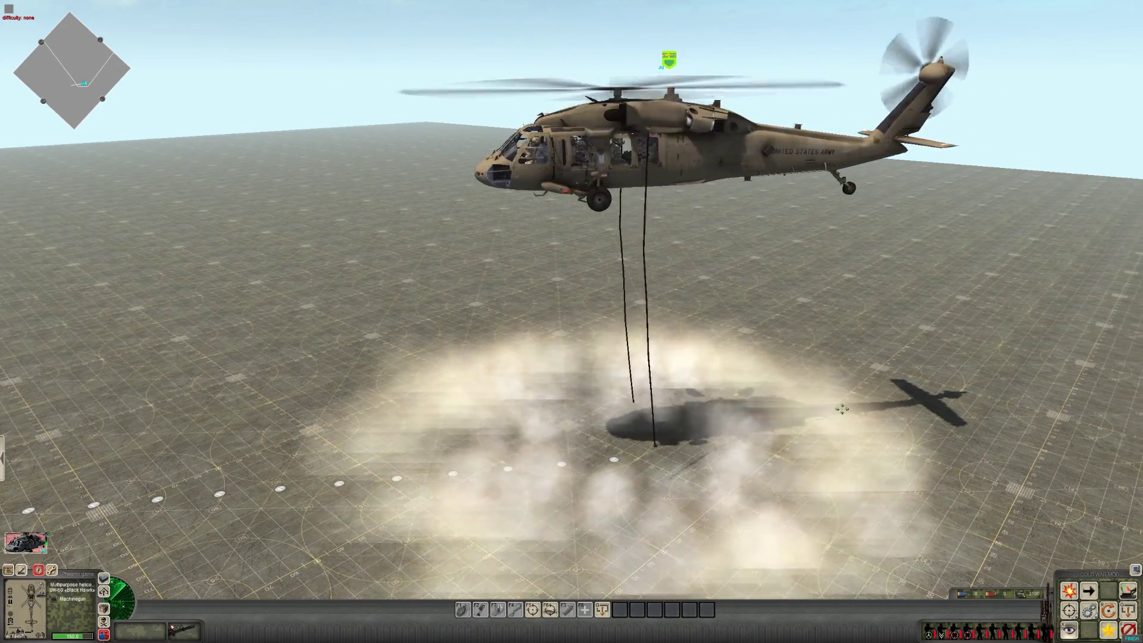
middle_drag(842, 409, 960, 537)
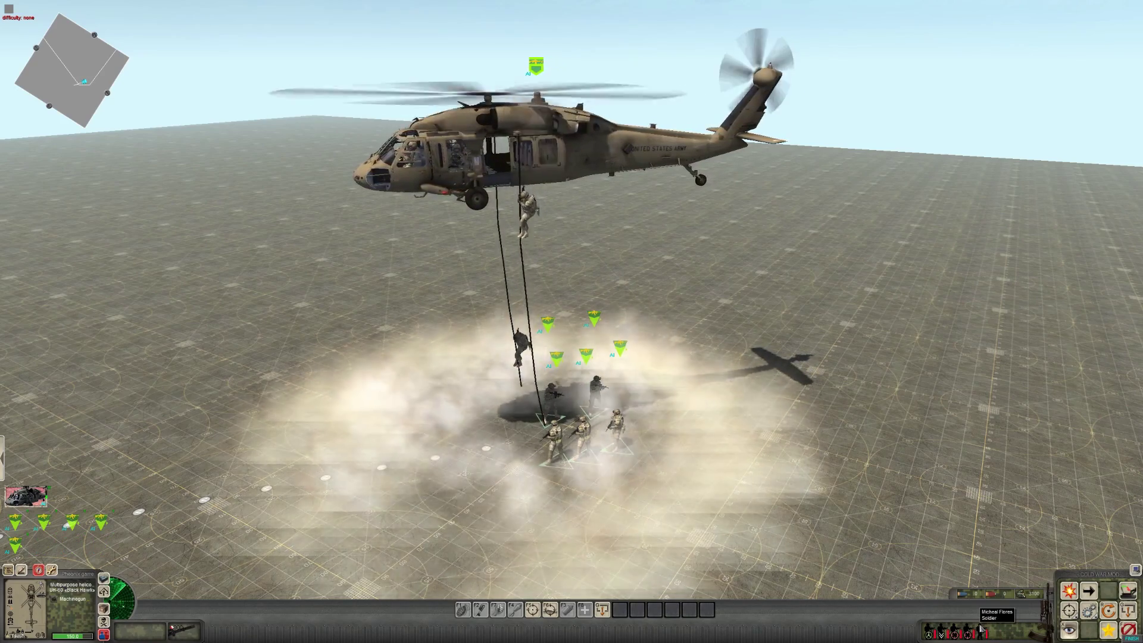
click(930, 436)
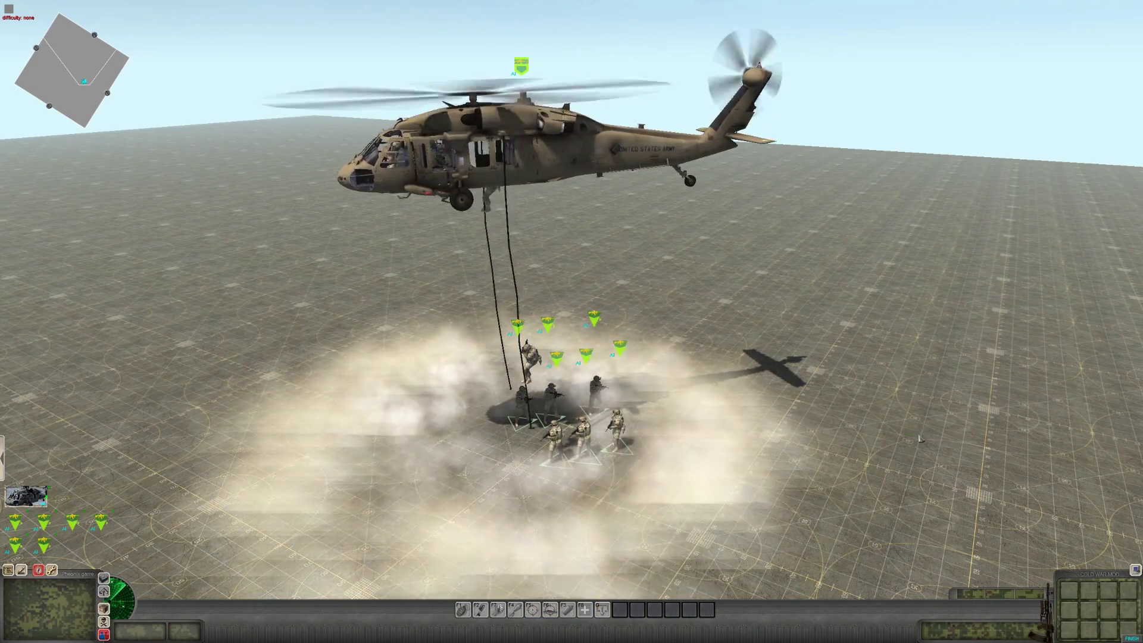
middle_drag(920, 436, 881, 429)
Select the helicopter, retract its ropes and order it to fly away from the landed soldiers.
click(26, 496)
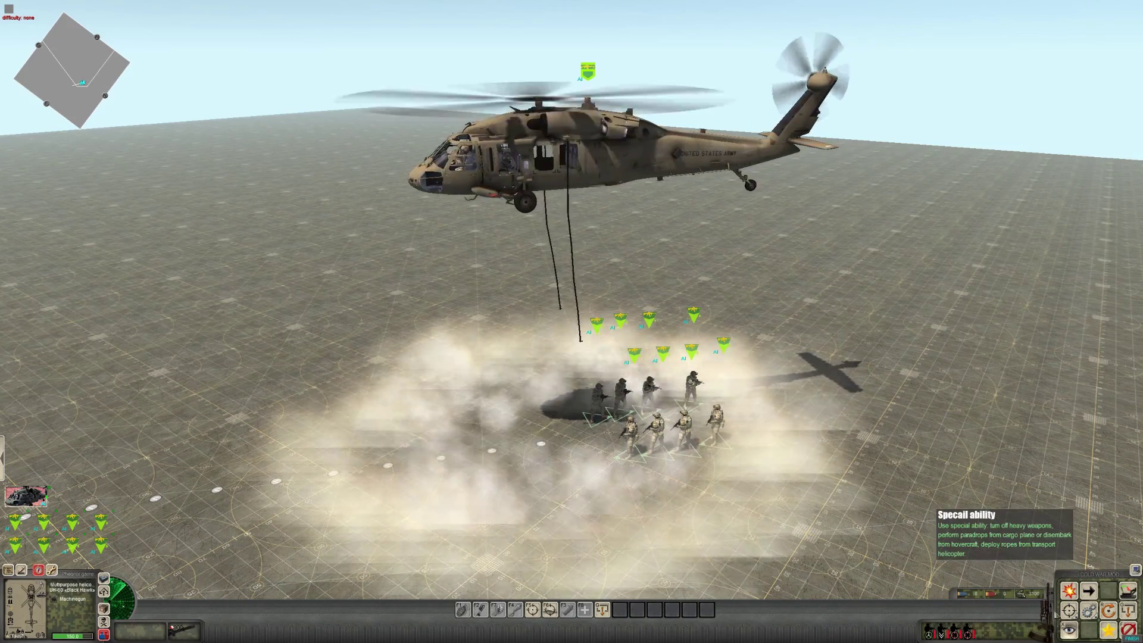
key(Left)
key(Down)
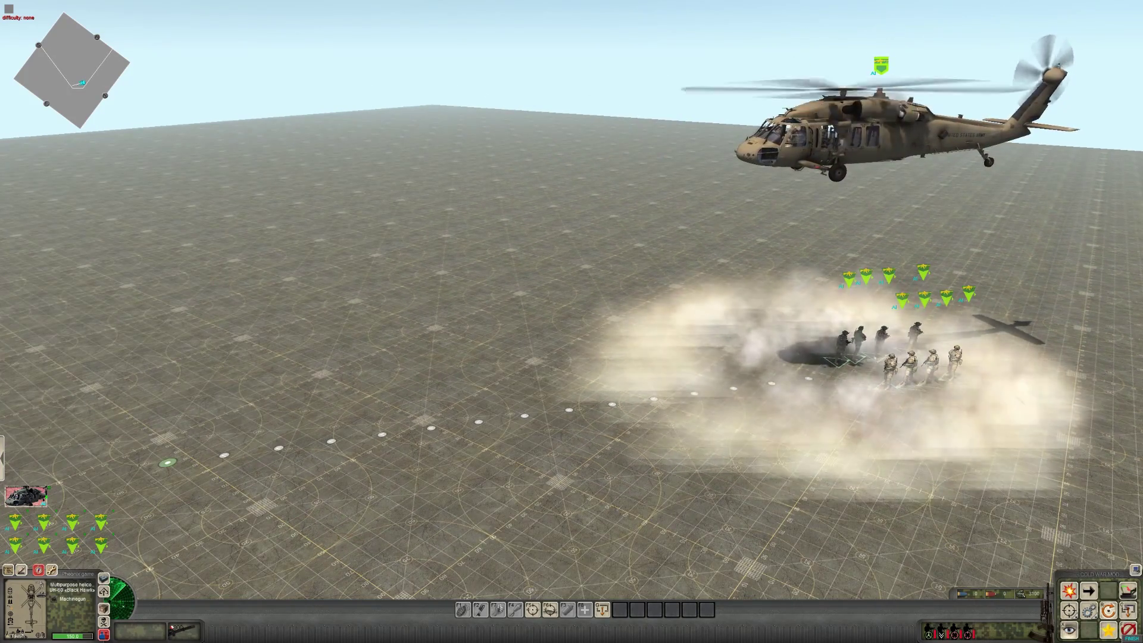
key(Left)
key(Down)
middle_drag(643, 262, 487, 143)
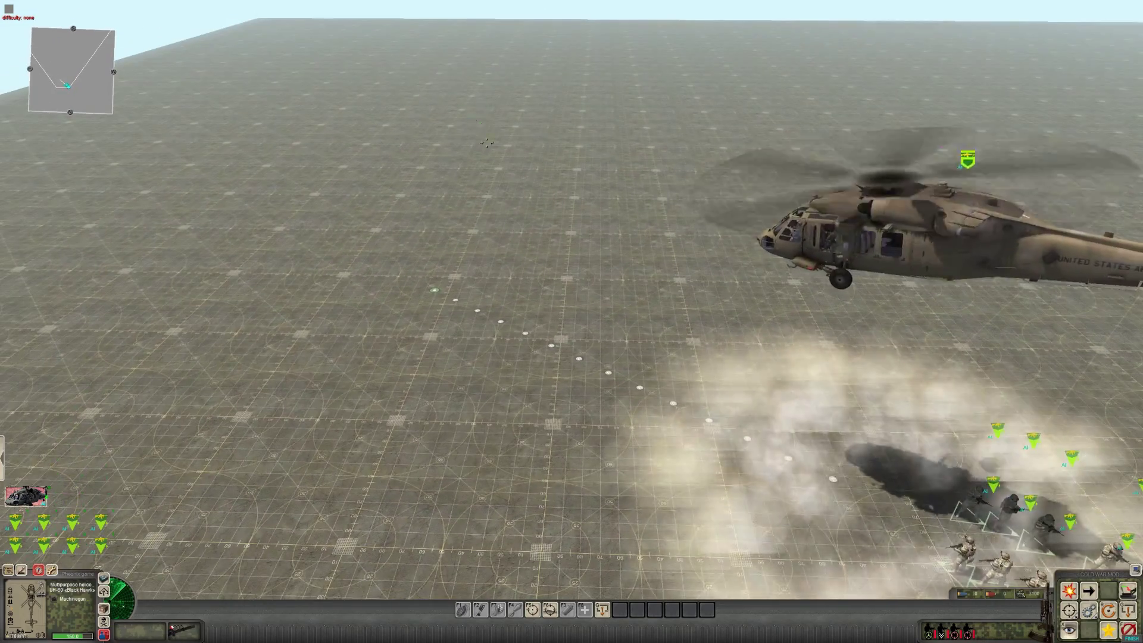
click(401, 56)
Select the eight landed soldiers together and order them to move away from the drop point.
middle_drag(401, 56, 538, 417)
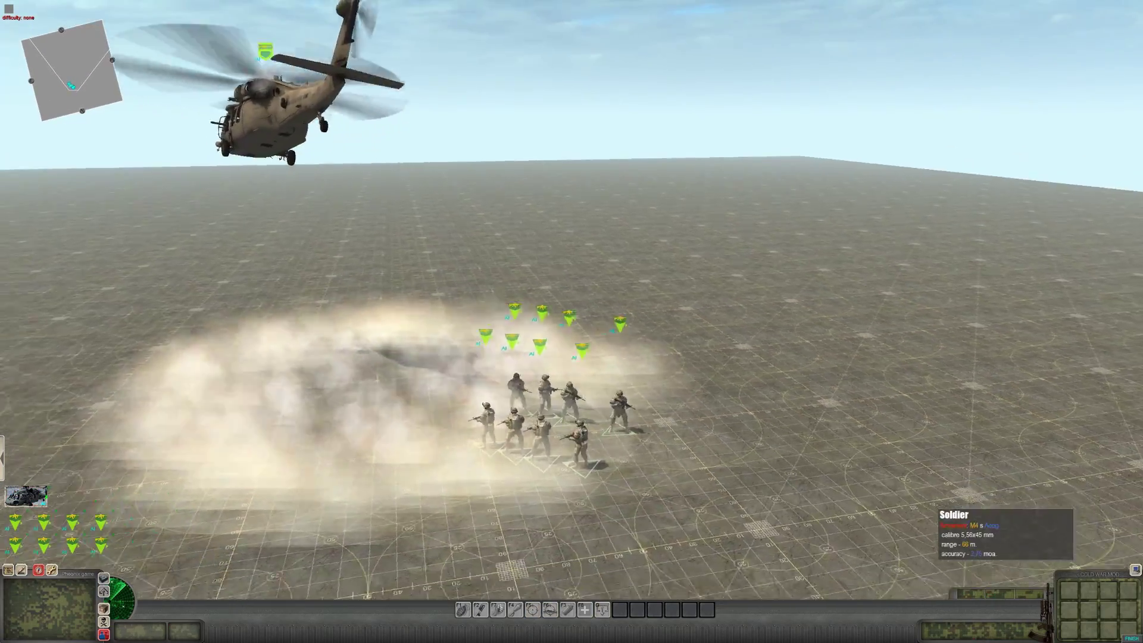
key(Left)
key(Down)
key(Right)
scroll(613, 390, up, 2)
drag(497, 408, 744, 291)
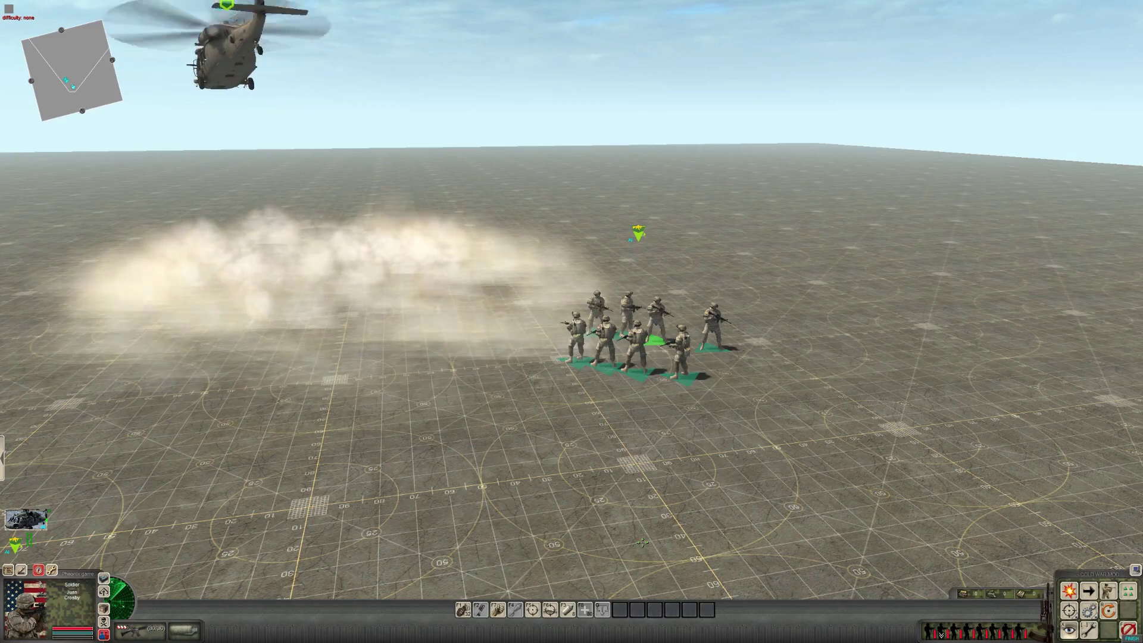
right_click(642, 541)
middle_drag(642, 542, 429, 536)
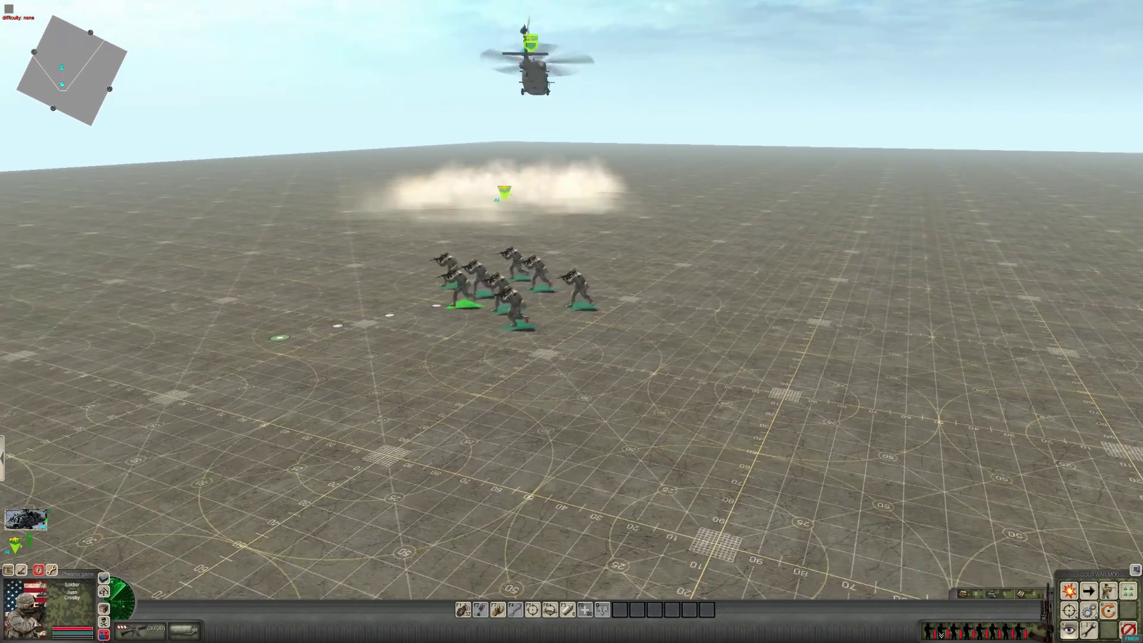
Send the soldiers to a farther point on the map, then deselect them.
right_click(584, 459)
click(733, 407)
scroll(748, 400, up, 2)
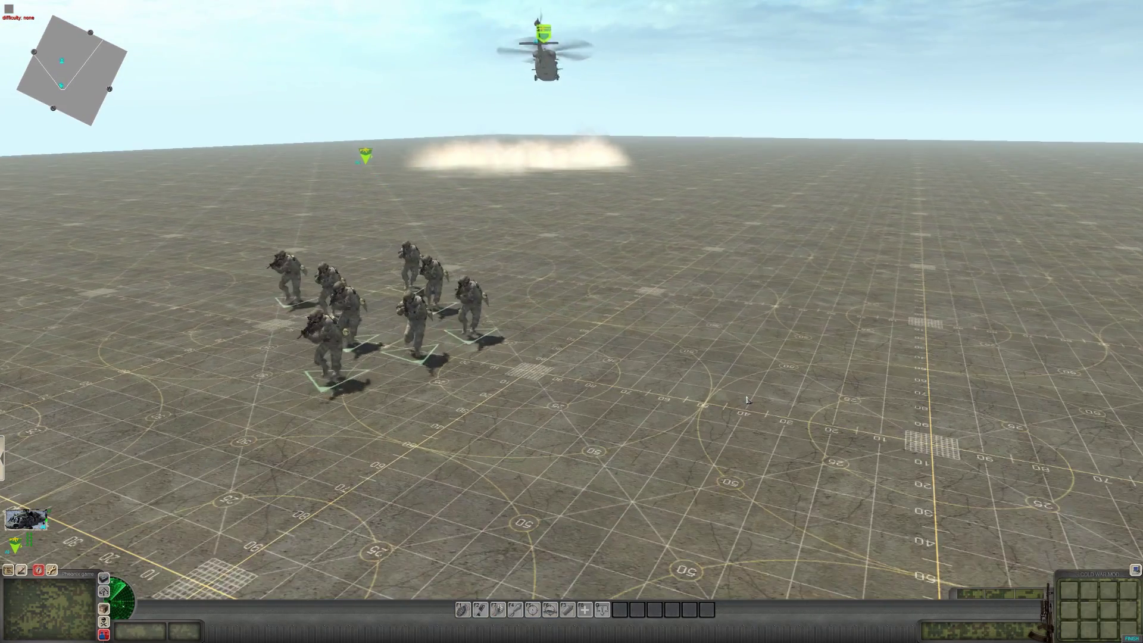
key(Left)
key(Right)
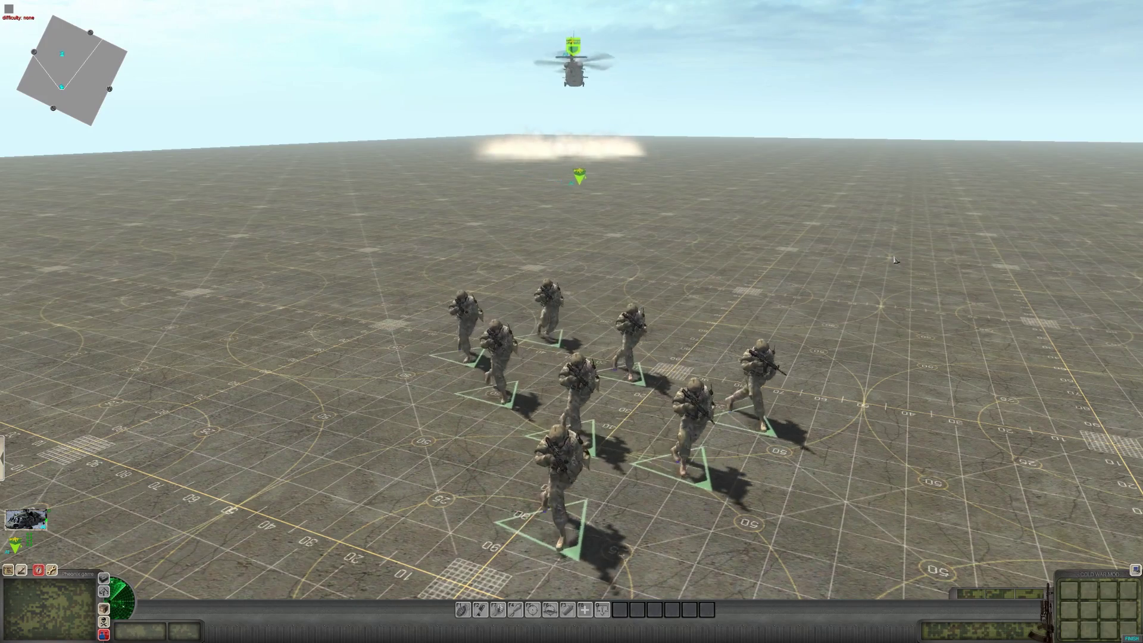
scroll(897, 259, down, 2)
key(Right)
key(Left)
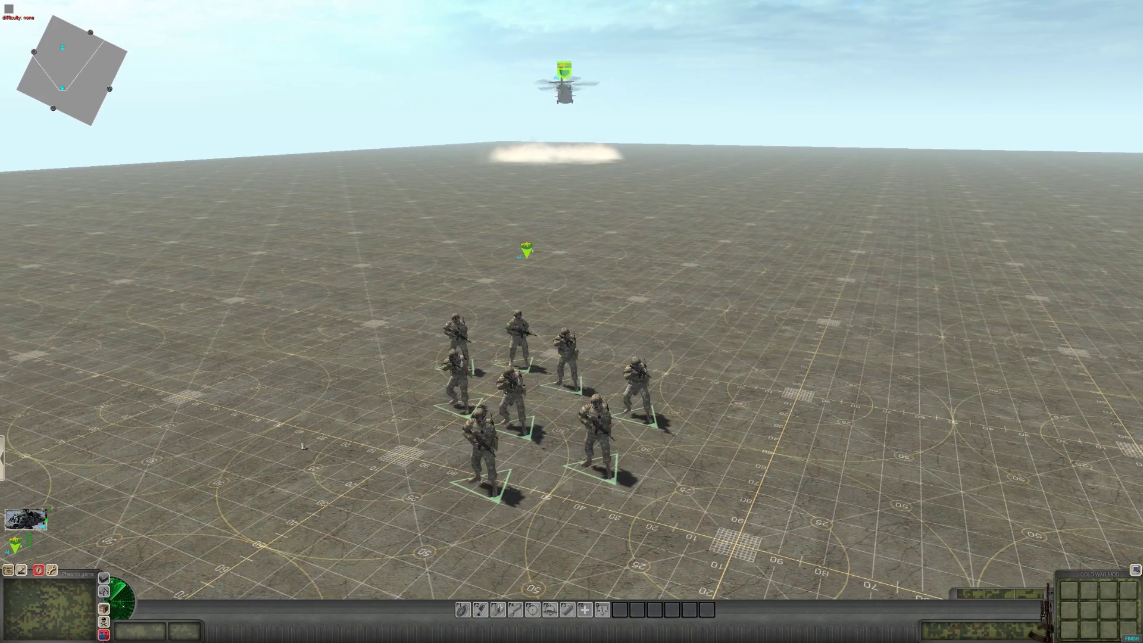
scroll(260, 425, up, 3)
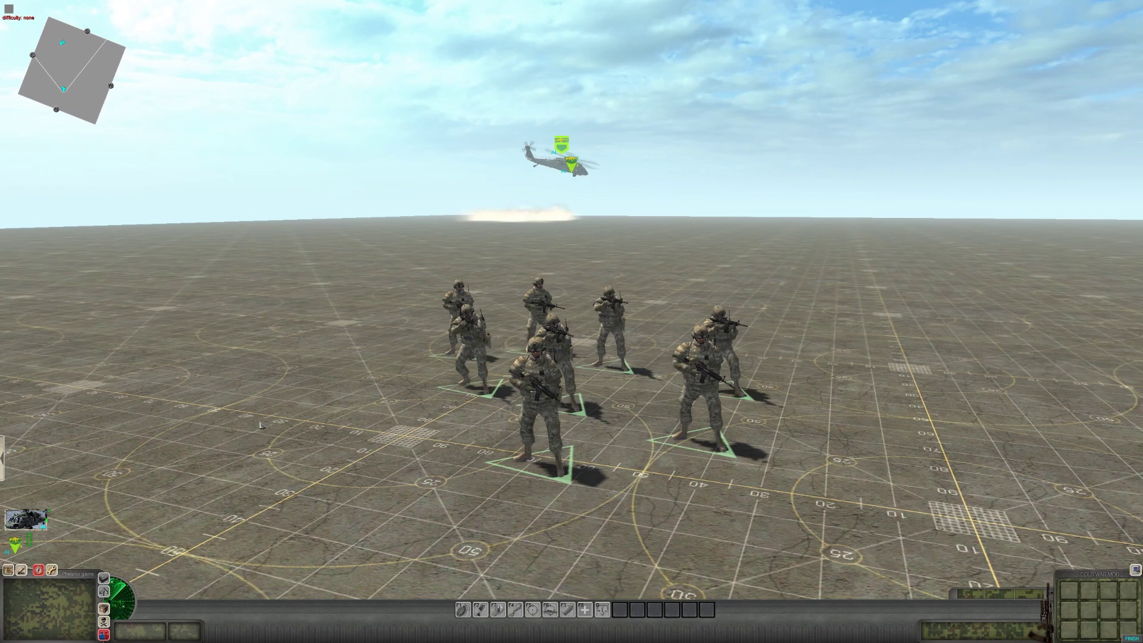
scroll(919, 387, up, 2)
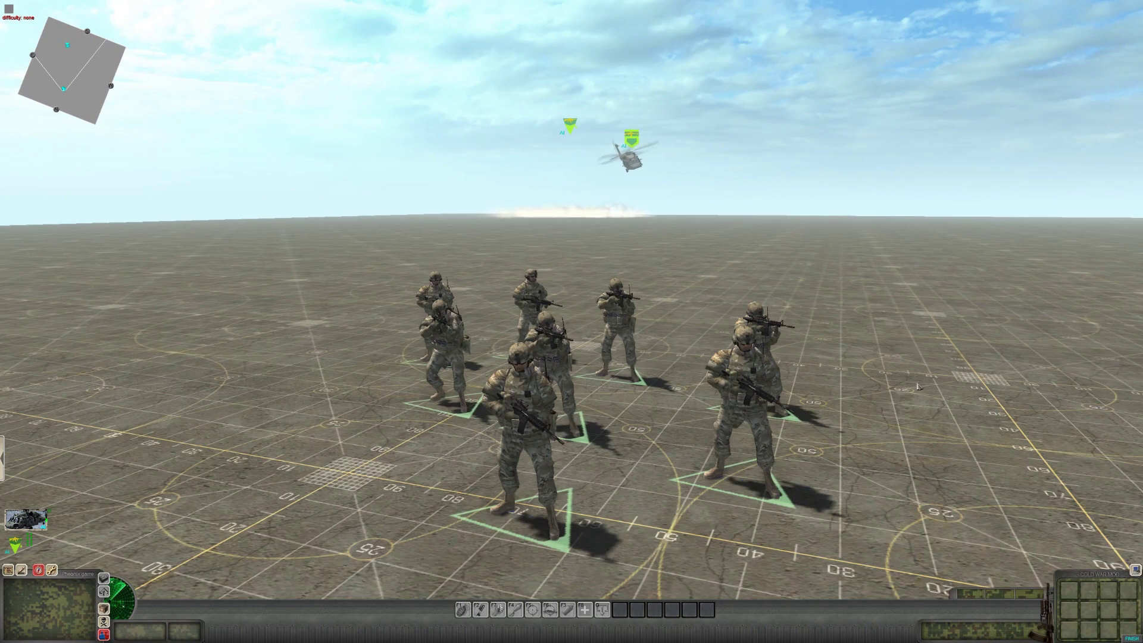
key(Right)
middle_drag(841, 435, 14, 632)
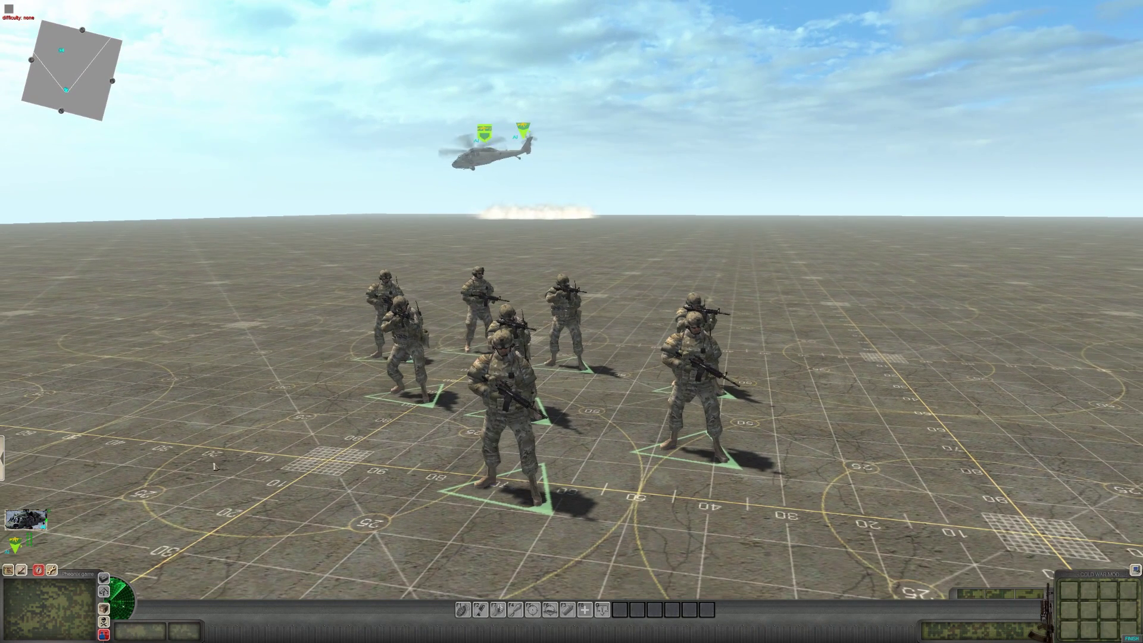
Open the mission's trigger list, expand the service group and look through its trigger folders.
key(alt+e)
click(1047, 74)
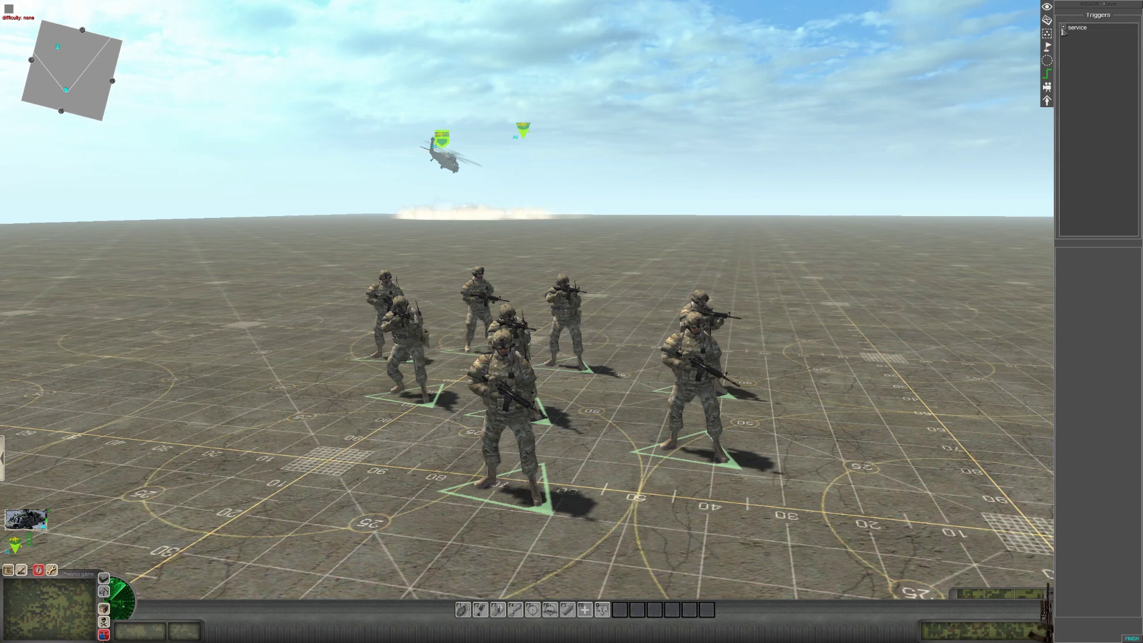
click(1065, 29)
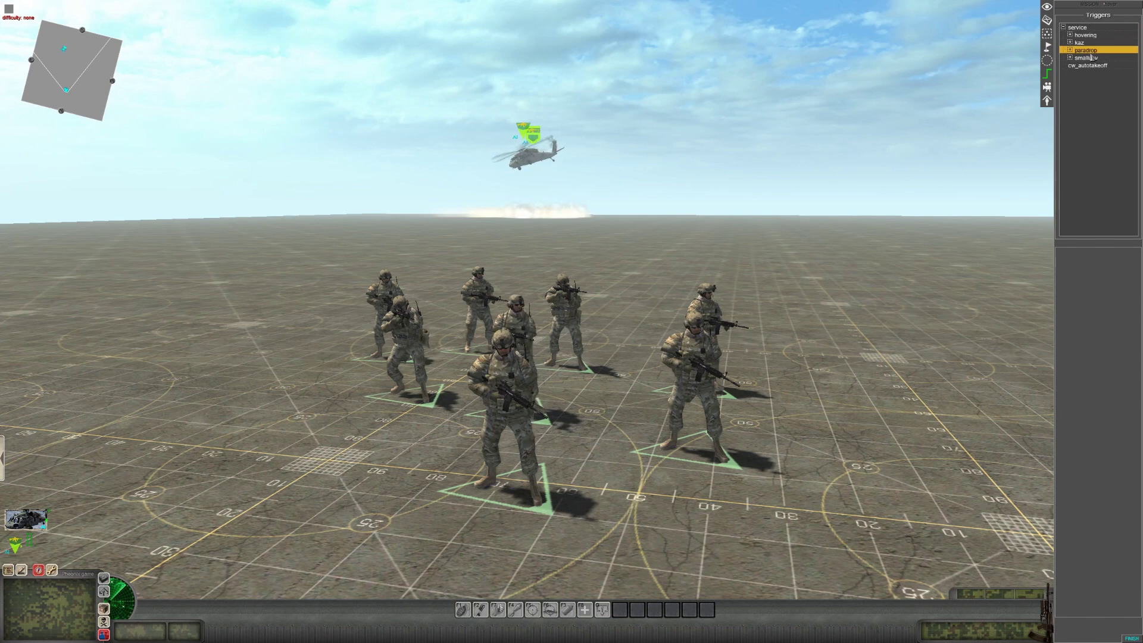
click(1090, 60)
key(Up)
key(Up)
key(Up)
key(Up)
key(Up)
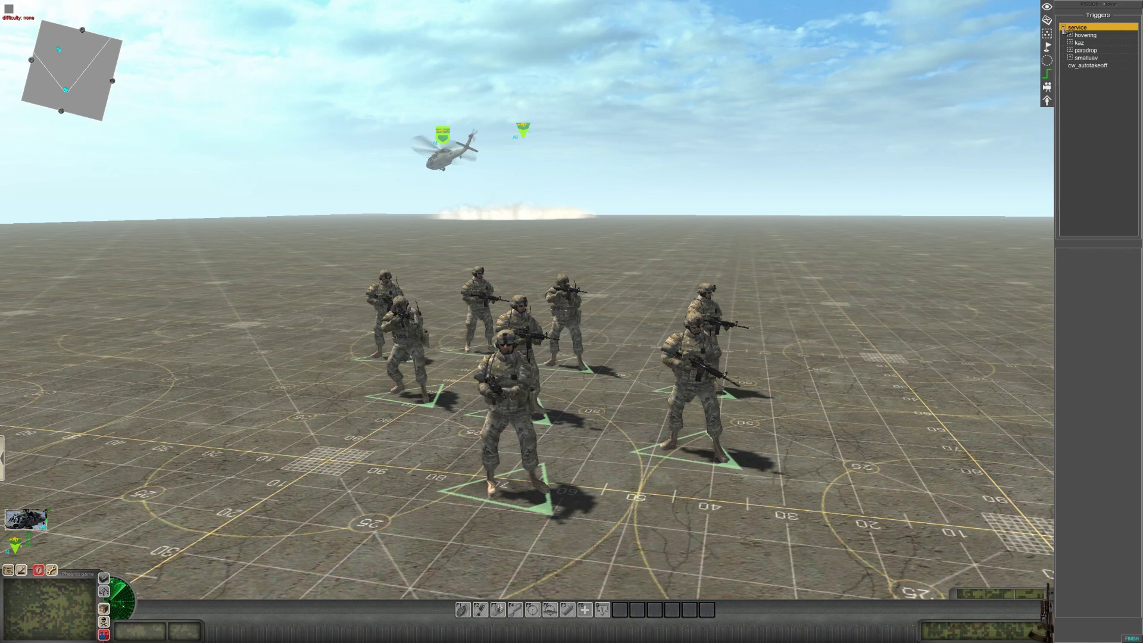
Collapse the service group in the mission's trigger list.
key(Left)
click(1063, 28)
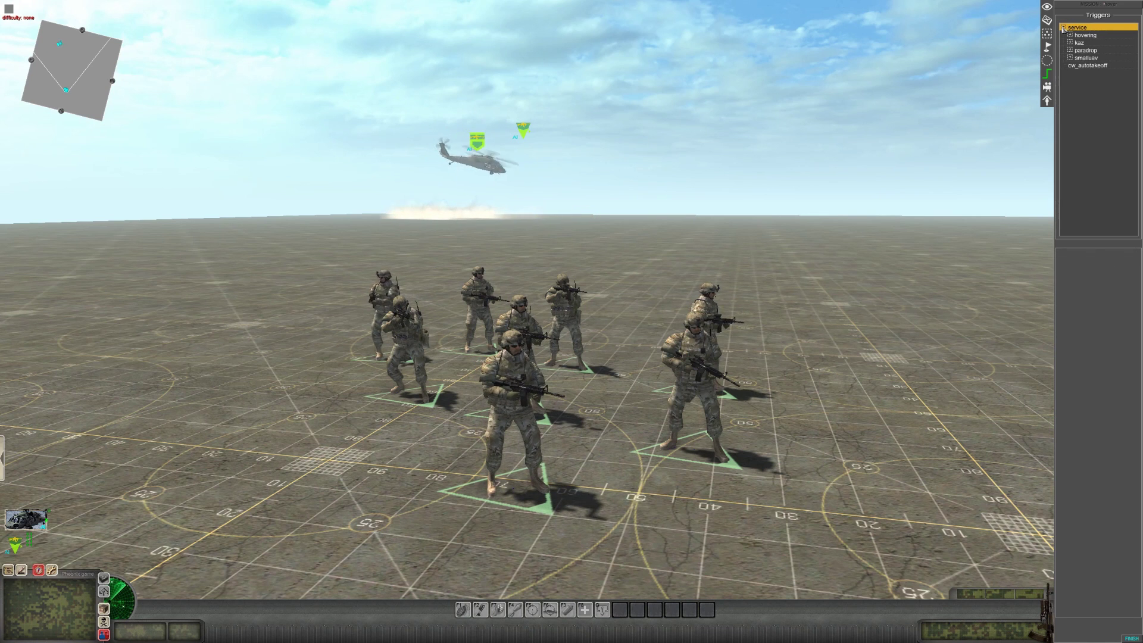
click(1063, 28)
scroll(878, 185, down, 5)
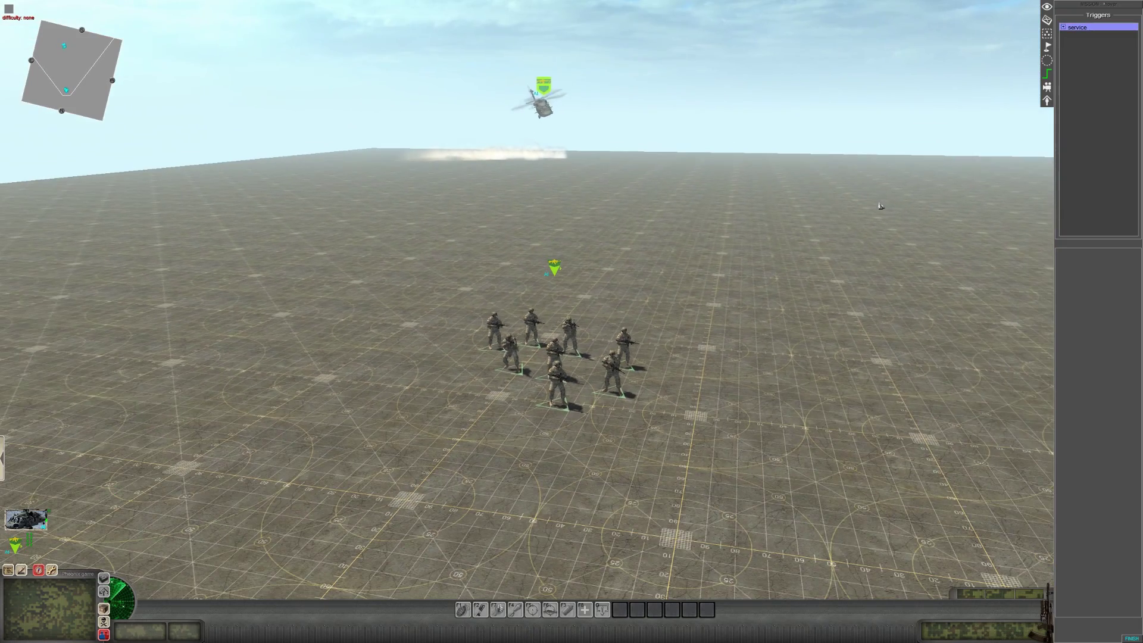
key(Up)
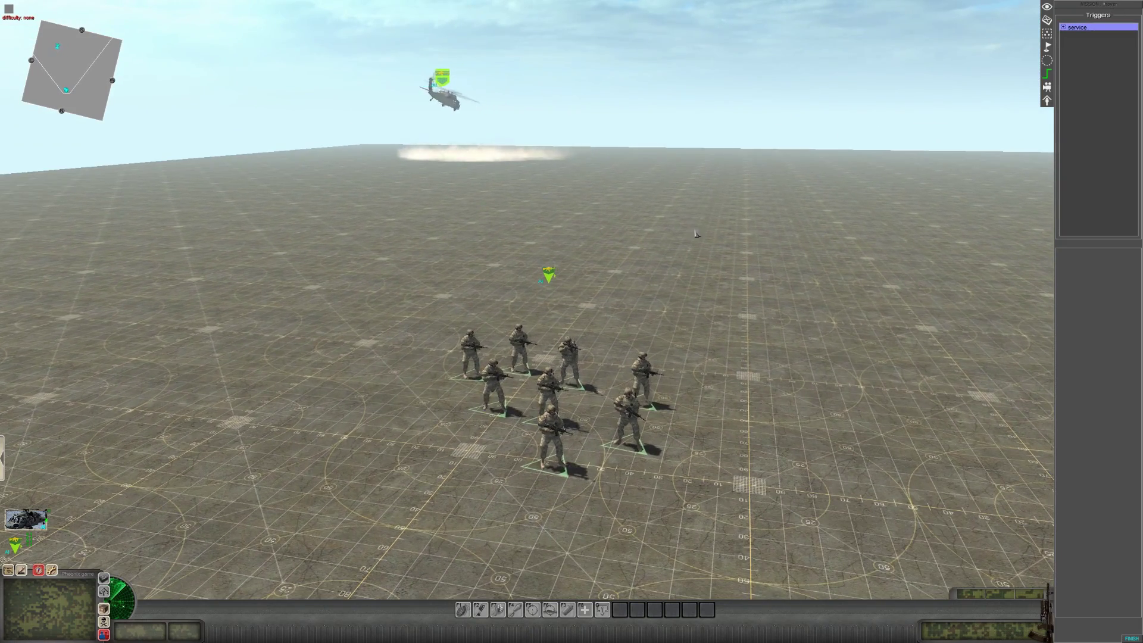
scroll(699, 234, down, 3)
middle_drag(707, 235, 792, 230)
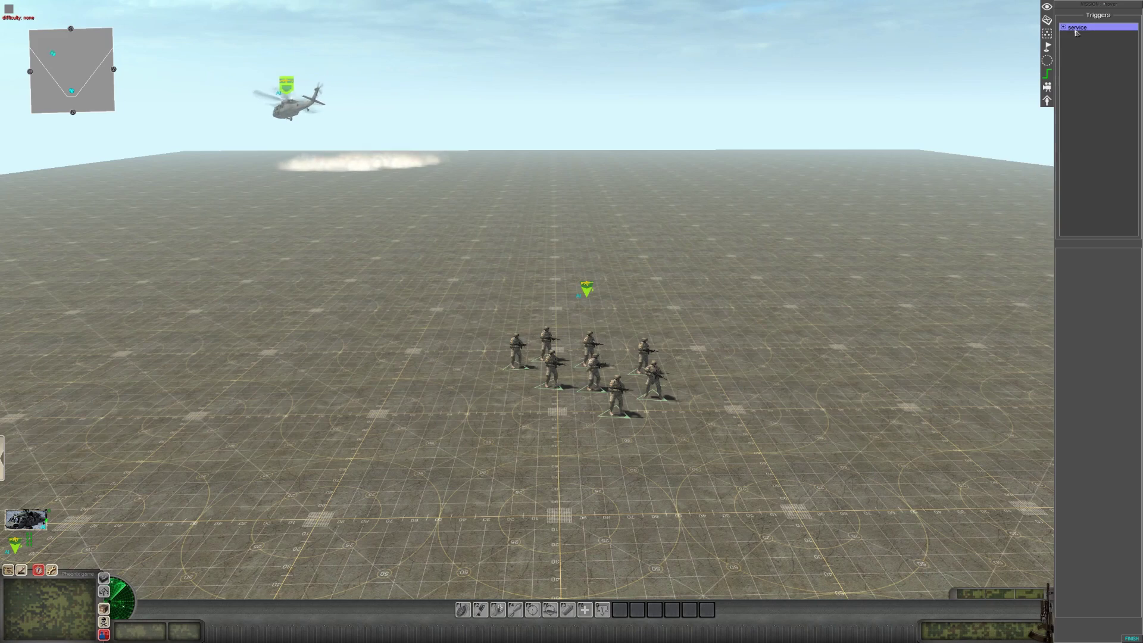
scroll(722, 237, up, 3)
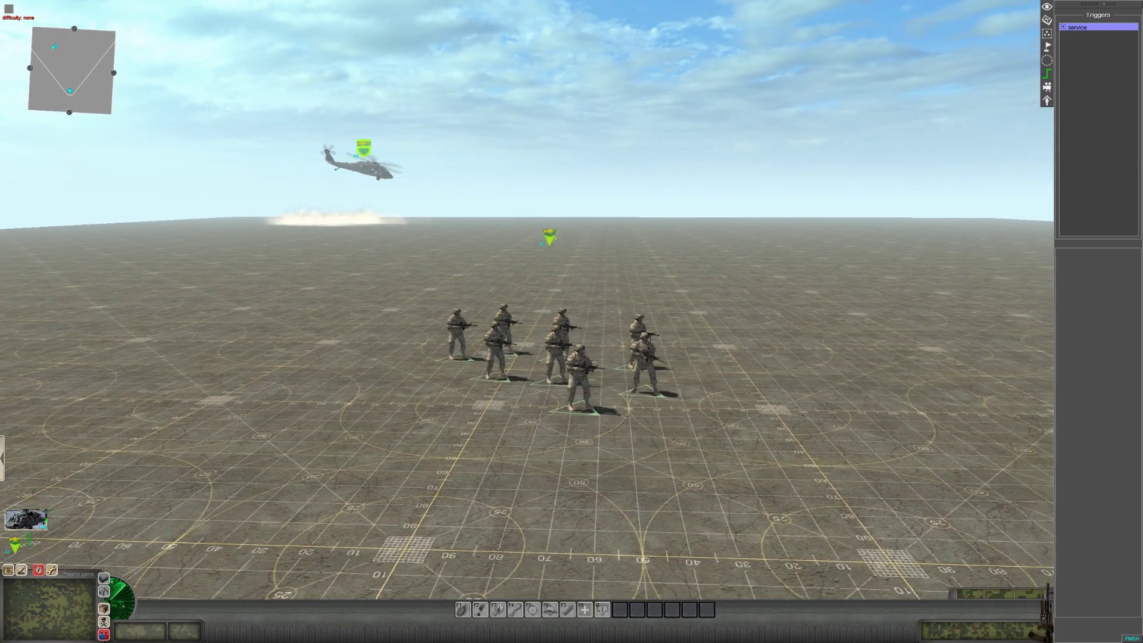
scroll(731, 266, up, 2)
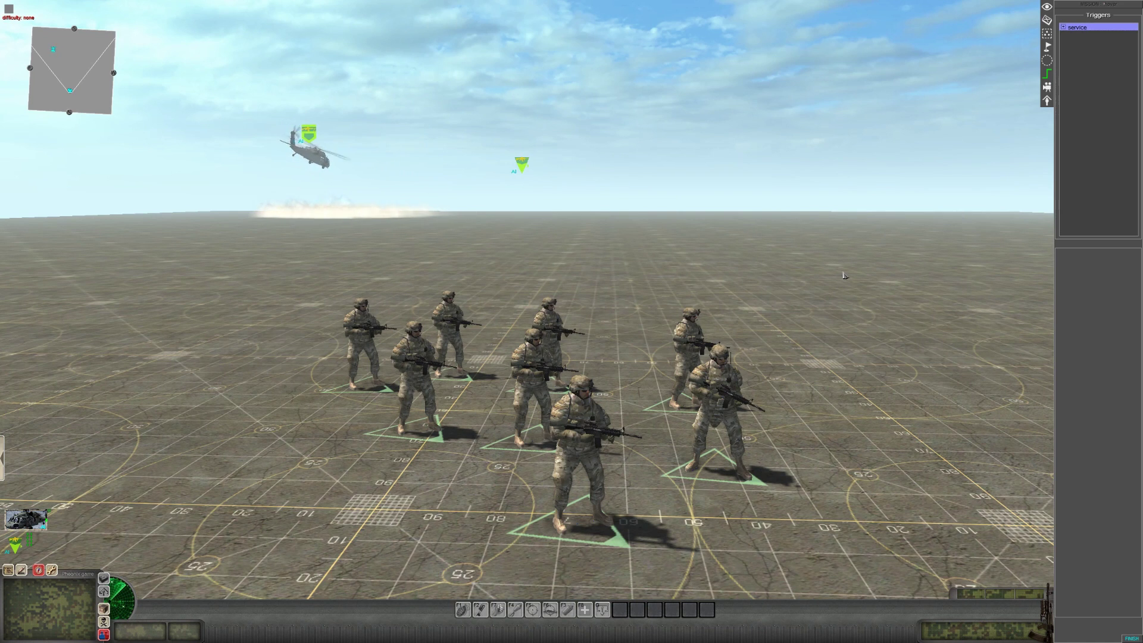
scroll(844, 275, up, 1)
scroll(845, 277, down, 3)
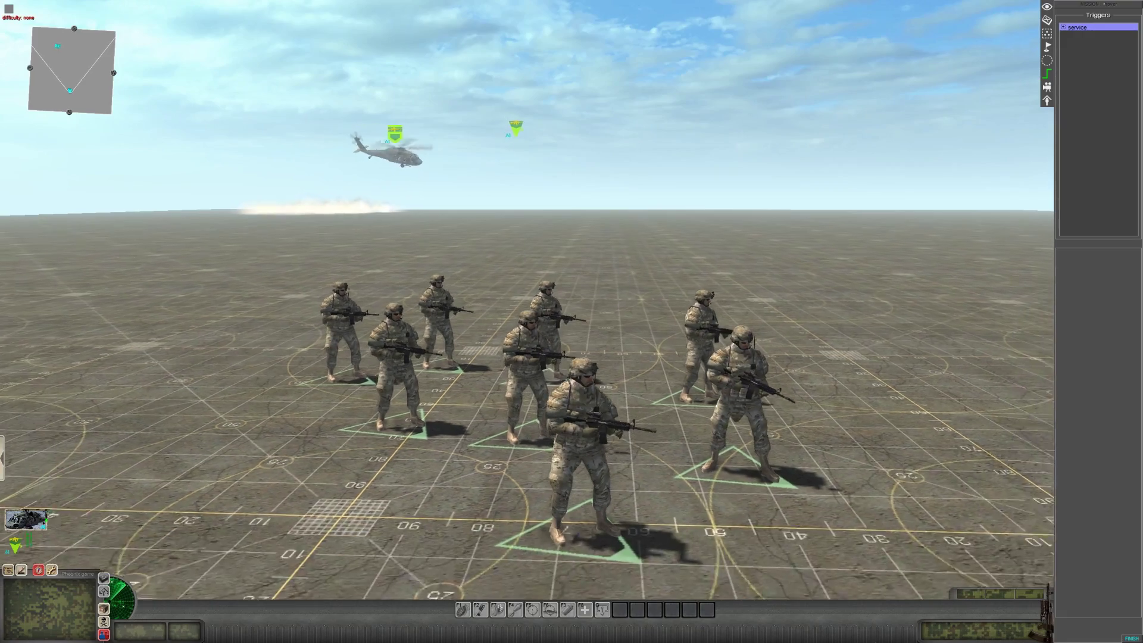
scroll(910, 510, up, 1)
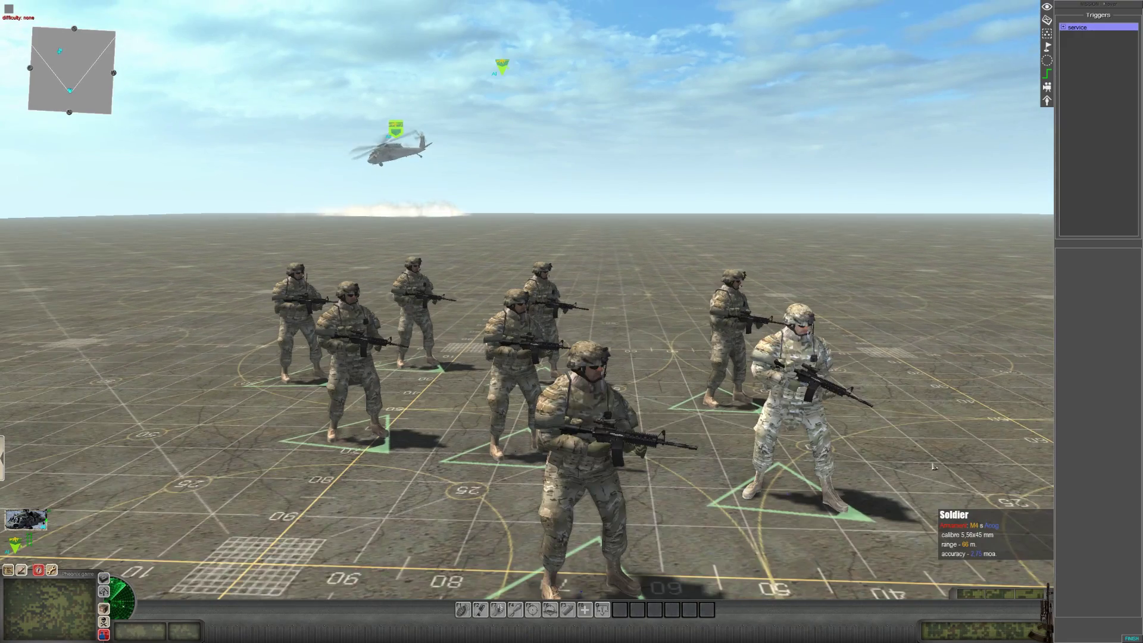
scroll(910, 510, down, 4)
scroll(358, 446, up, 1)
middle_drag(381, 441, 586, 387)
scroll(587, 387, down, 4)
middle_drag(382, 376, 437, 339)
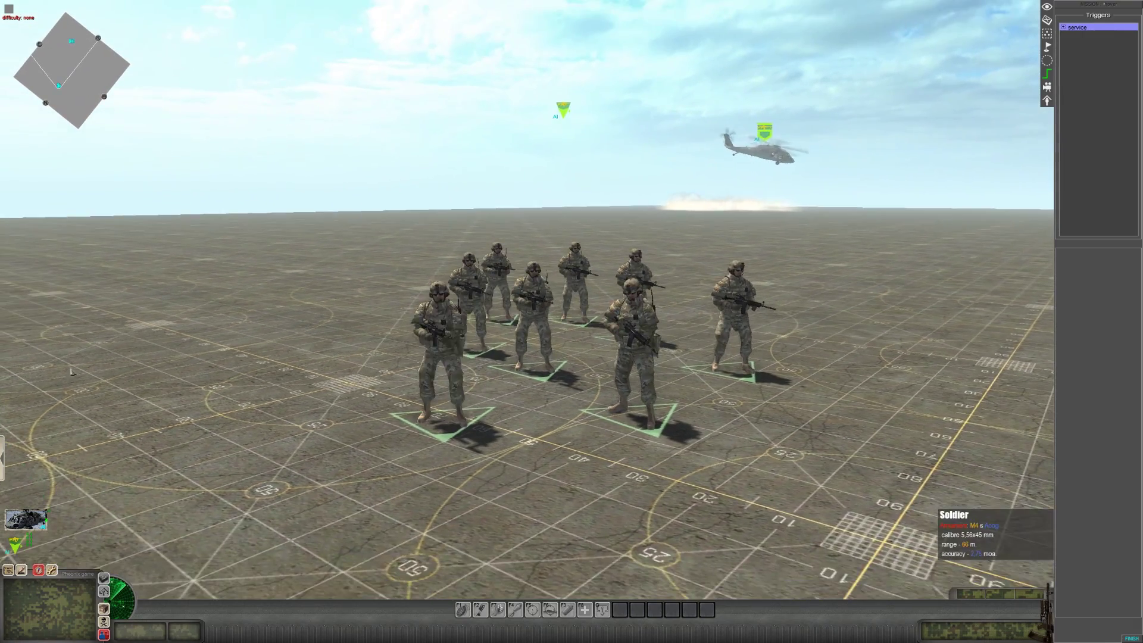
scroll(358, 325, up, 2)
scroll(816, 303, down, 1)
middle_drag(907, 308, 940, 354)
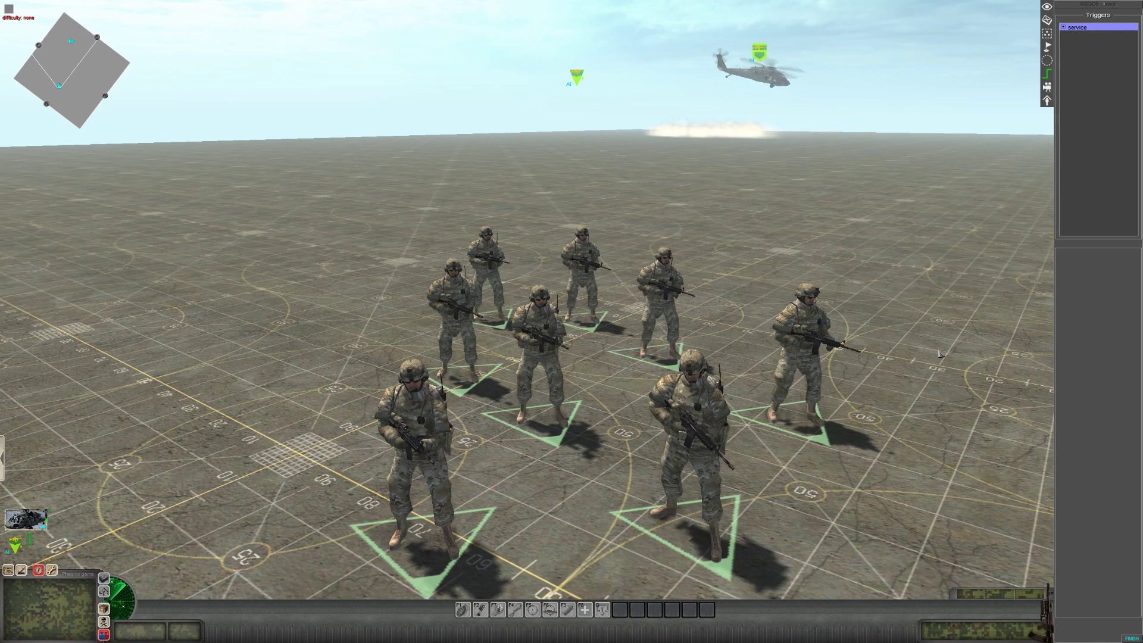
middle_drag(941, 354, 974, 341)
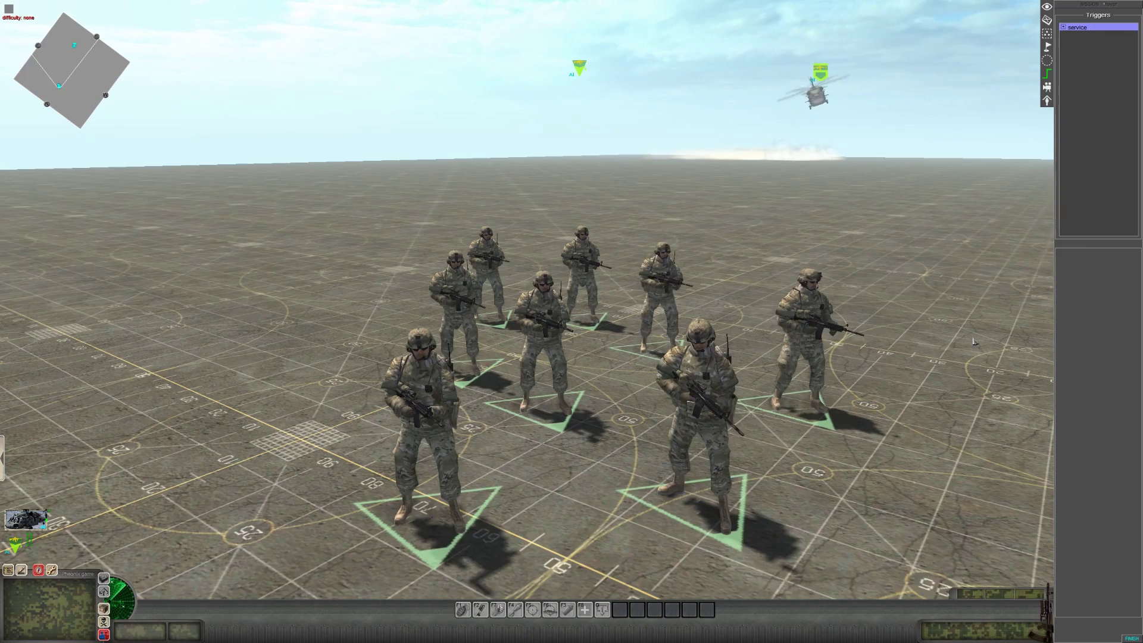
scroll(973, 341, down, 3)
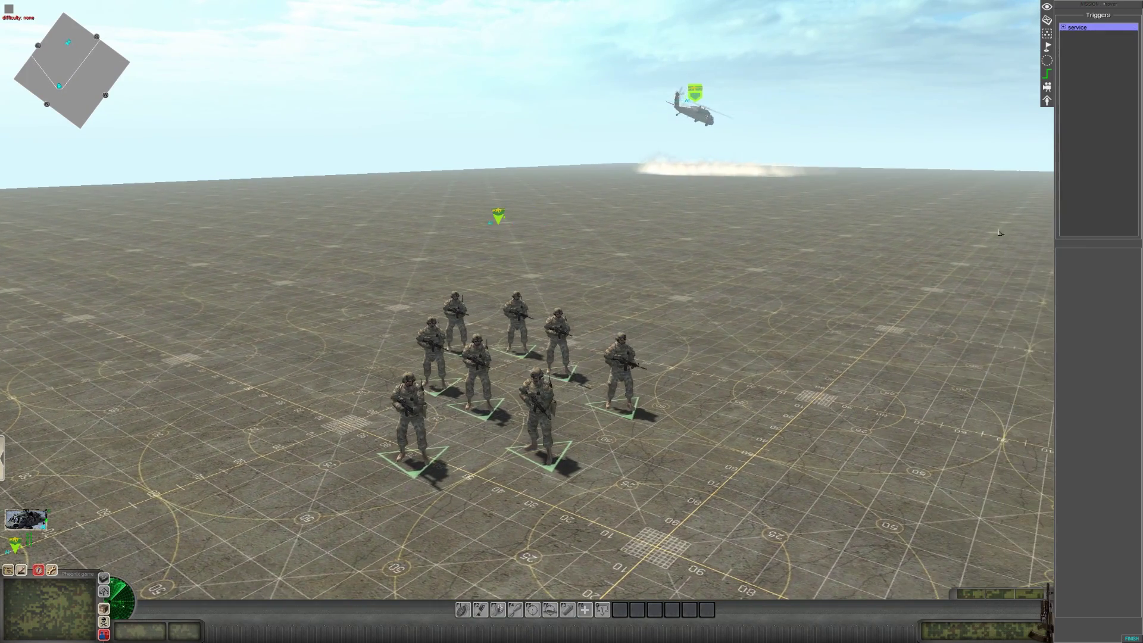
middle_drag(864, 334, 884, 322)
scroll(883, 321, up, 2)
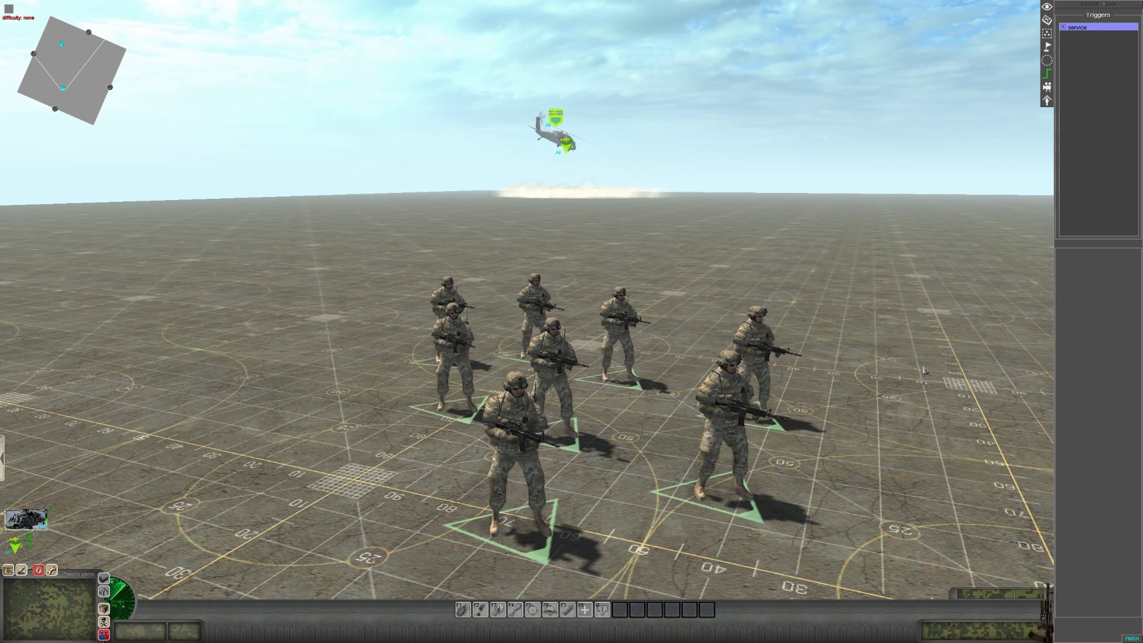
scroll(931, 377, up, 3)
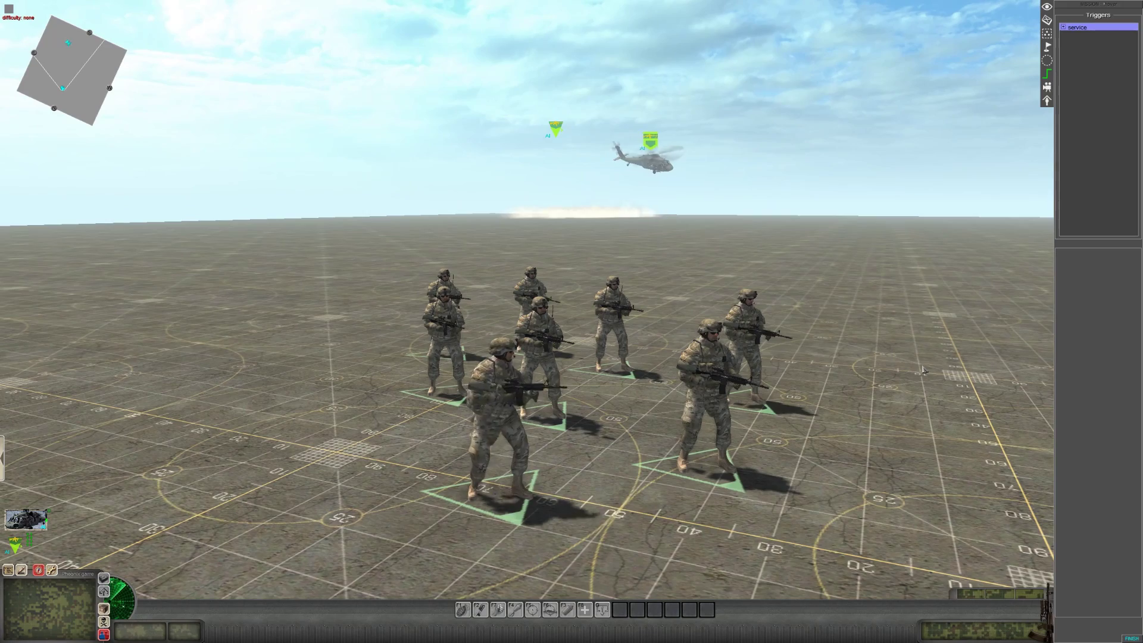
scroll(911, 559, up, 2)
scroll(911, 560, down, 5)
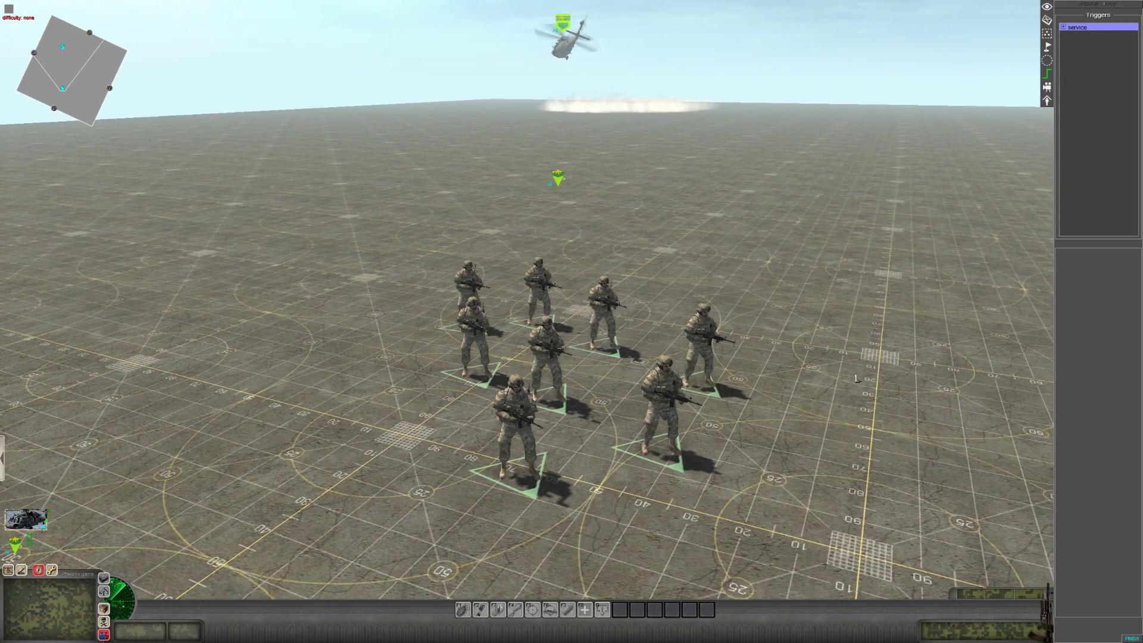
middle_drag(859, 340, 859, 328)
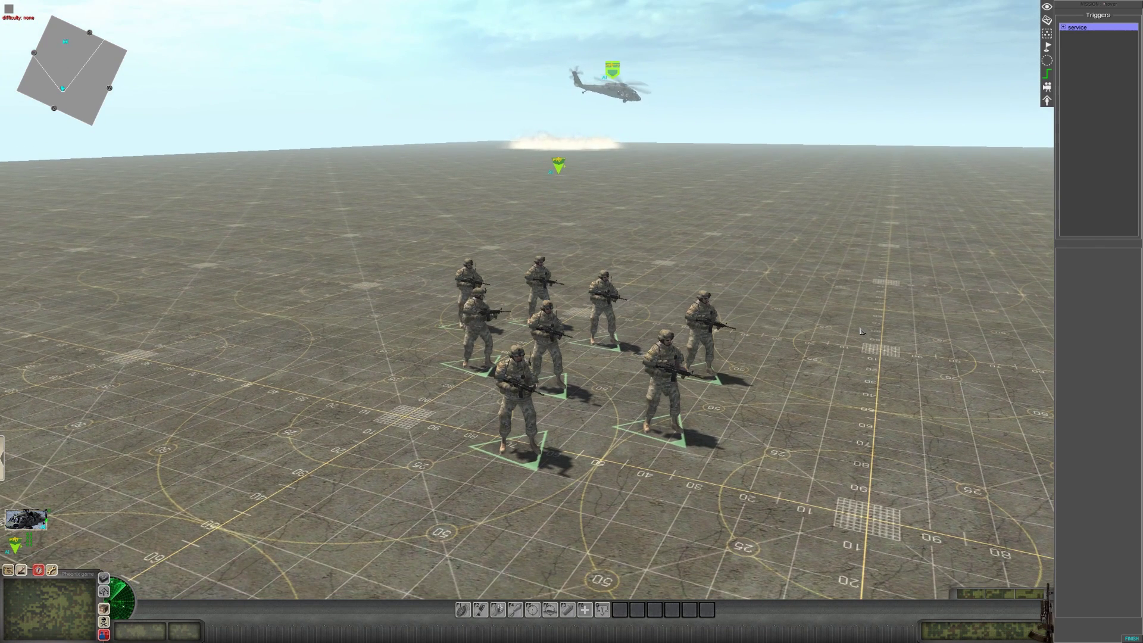